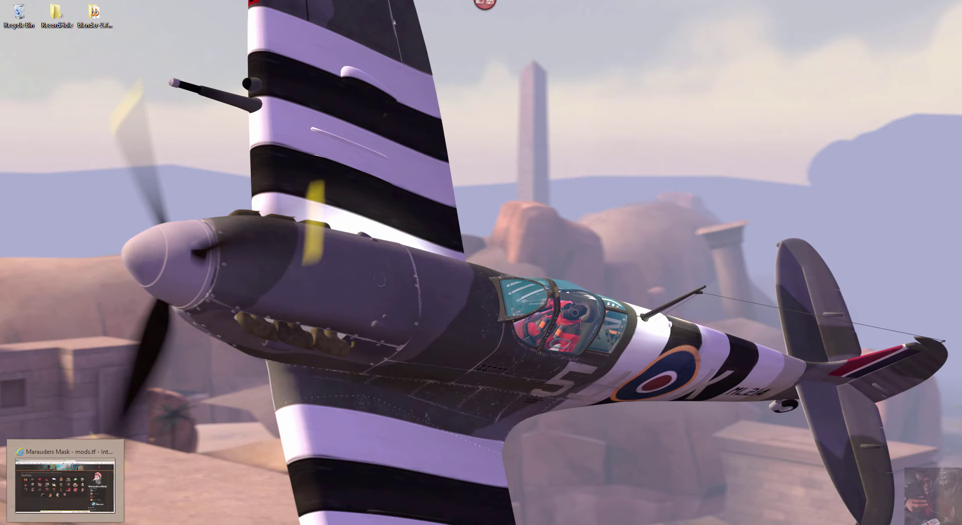
- Switch to the browser, go to the mods.tf home page and open the Blind Patriot mod from the full mod list
click(72, 522)
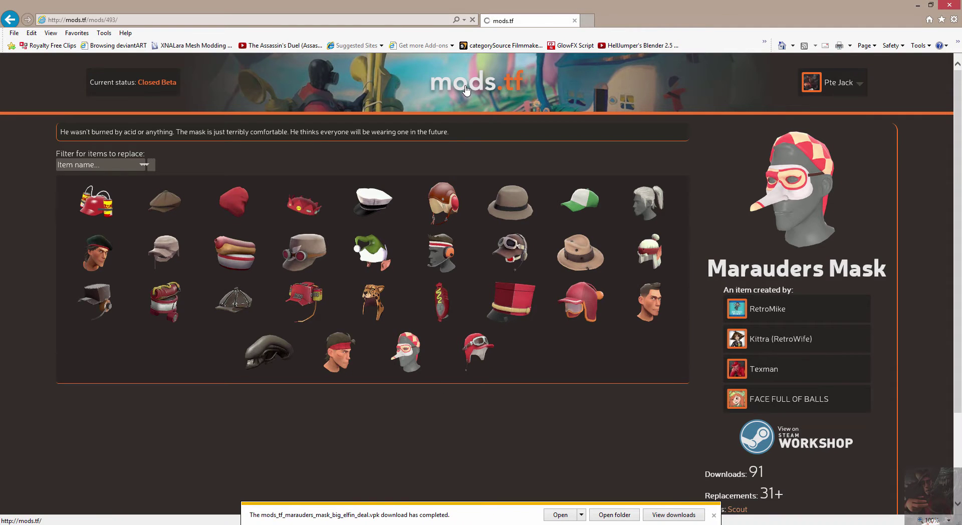
click(590, 110)
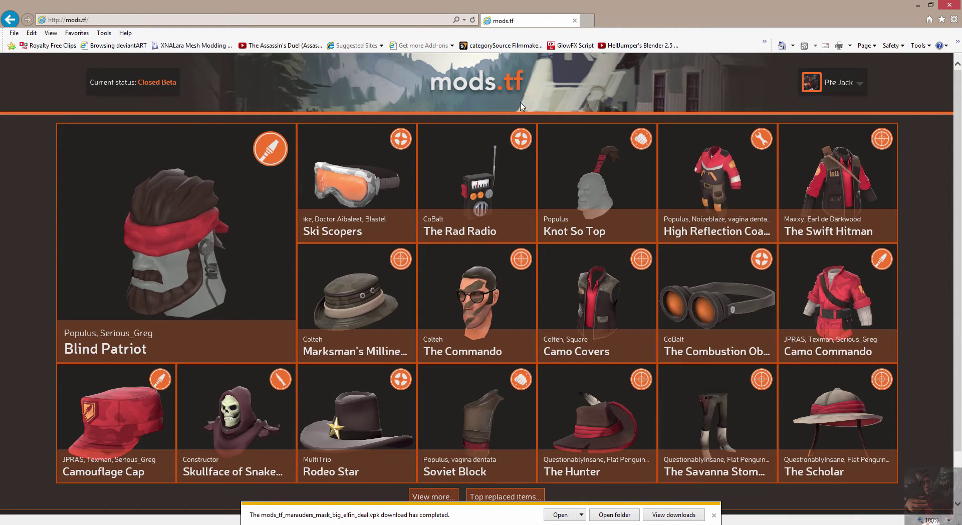
mouse_move(116, 91)
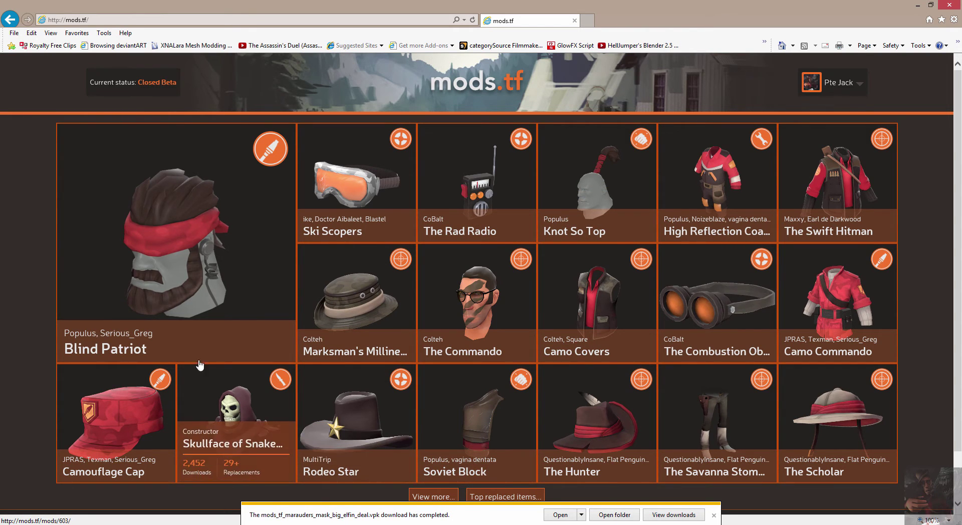
scroll(576, 200, down, 1)
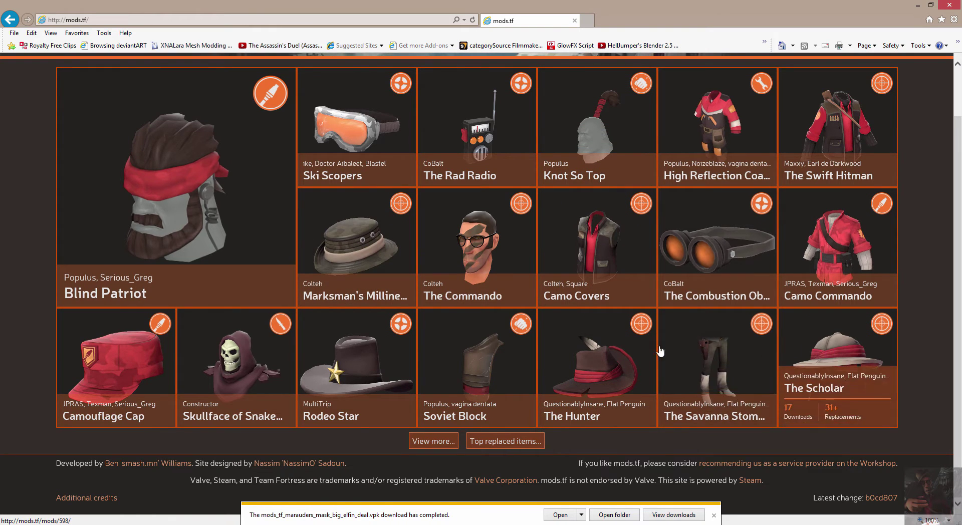
click(428, 442)
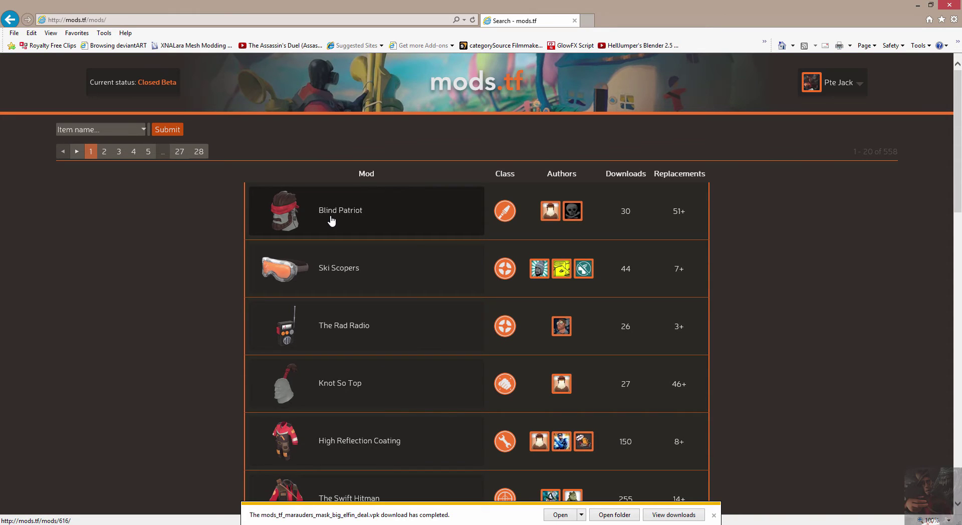
click(330, 221)
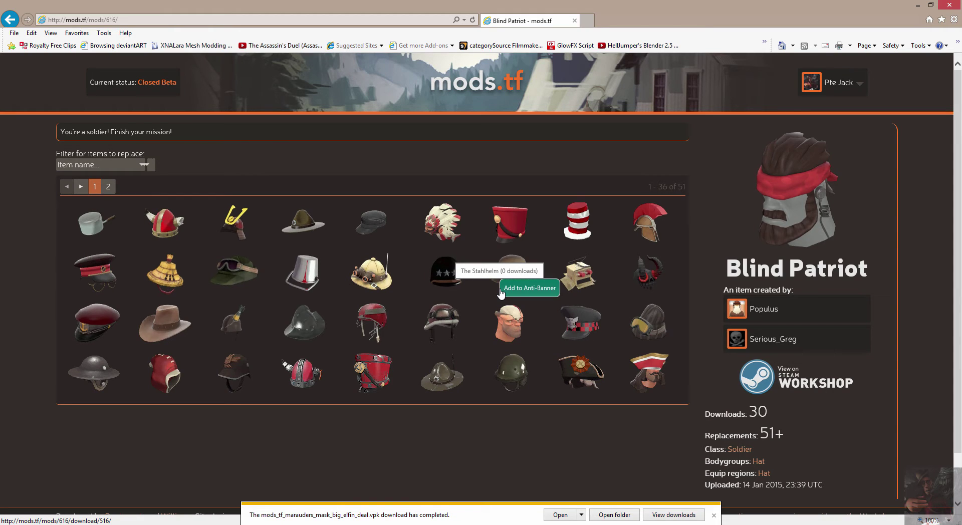
- Save the Blind Patriot replacement mods_tf_blind_patriot_chieftains_challenge.vpk to the desktop and view the second page of replaceable items
click(501, 292)
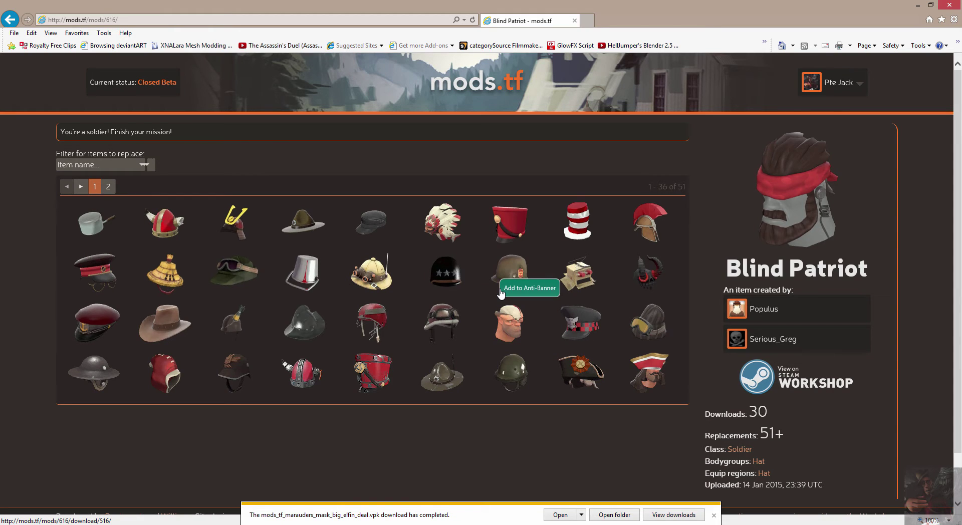
click(434, 231)
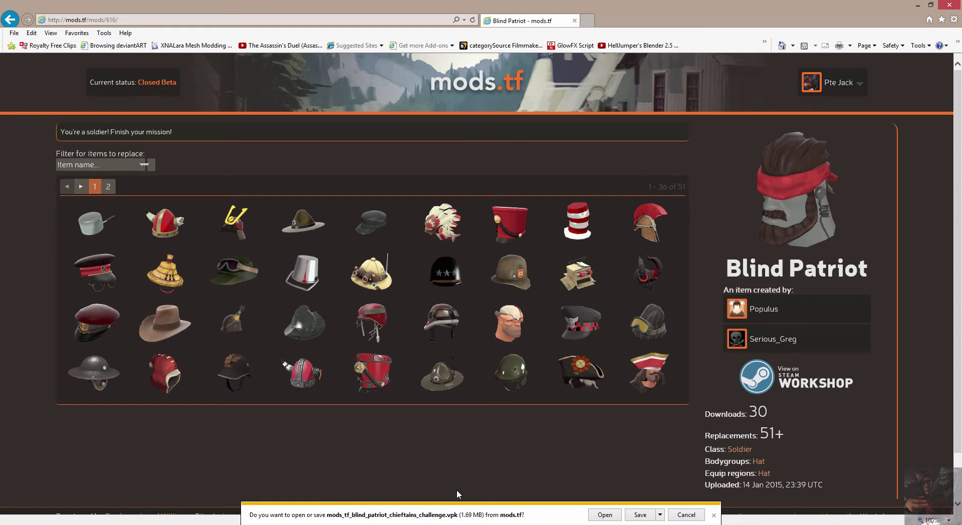
click(661, 519)
key(Escape)
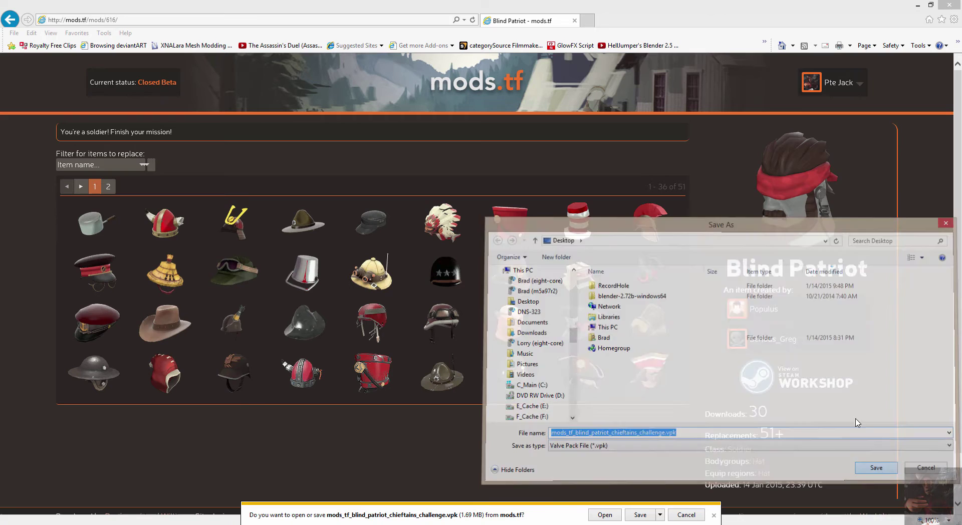
key(Return)
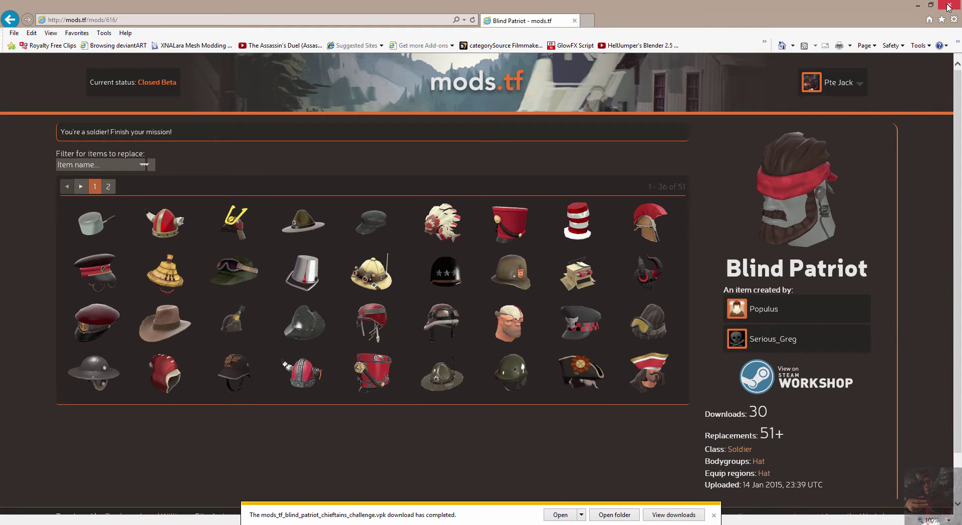
click(109, 187)
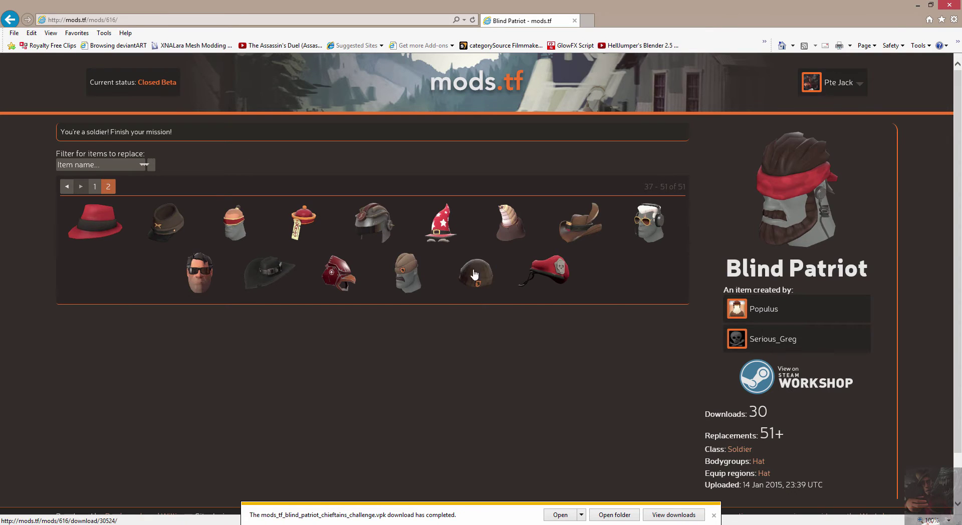
- Minimize the browser, move the downloaded Blind Patriot VPK to an open area of the desktop and open it in GCFScape
click(918, 7)
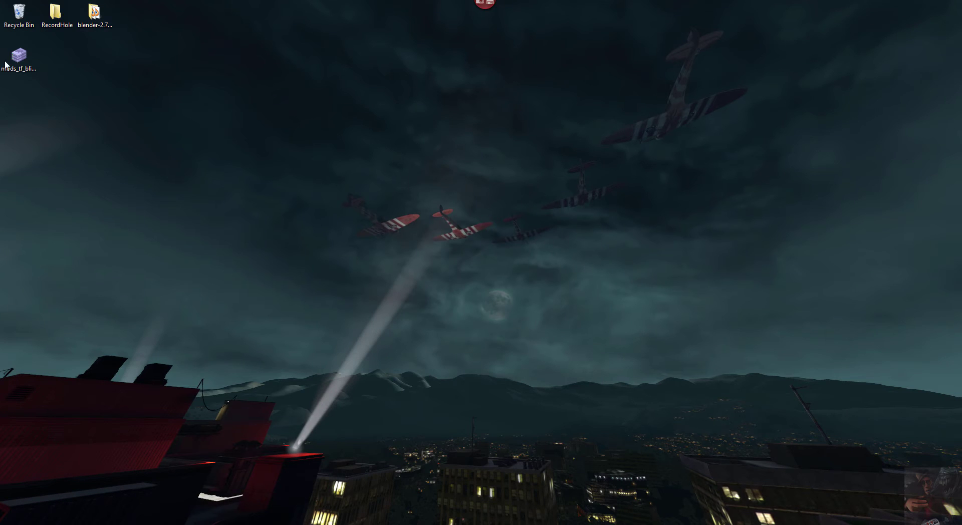
drag(18, 57, 481, 75)
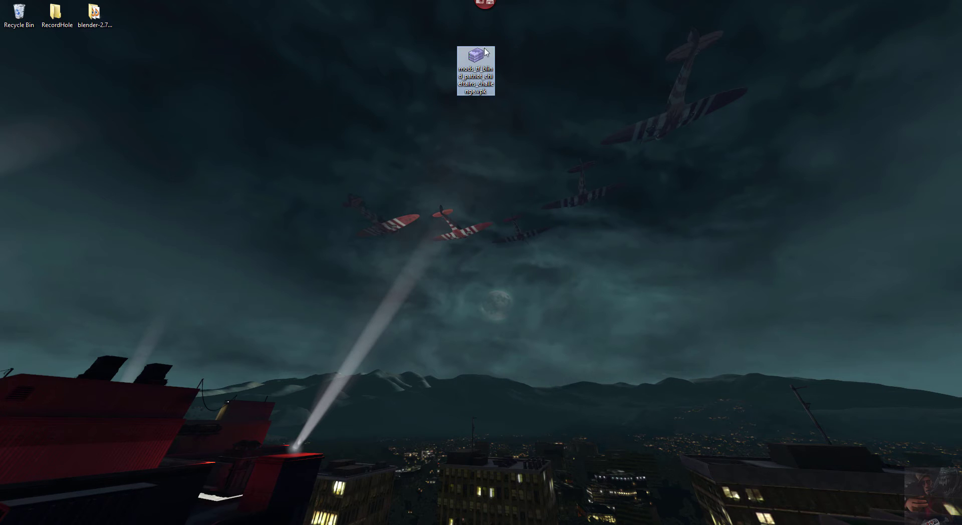
mouse_move(479, 59)
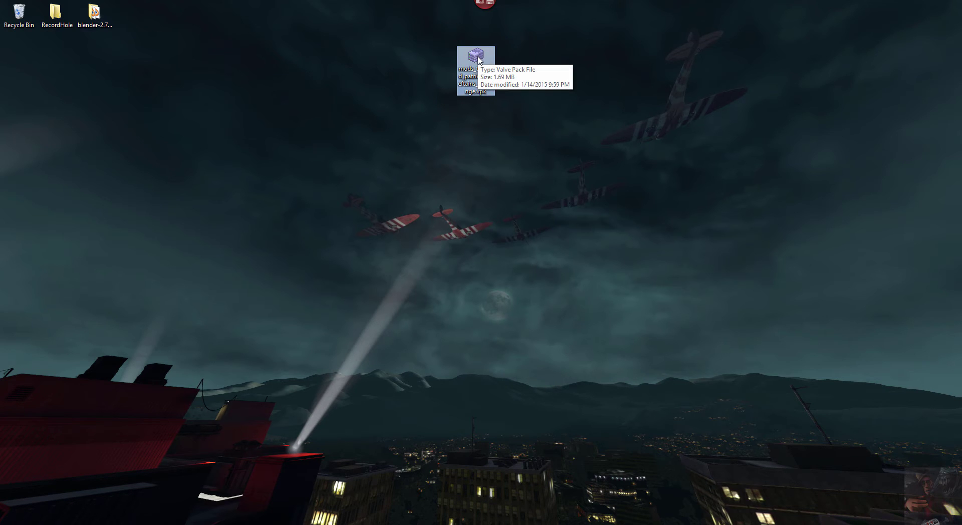
double_click(478, 57)
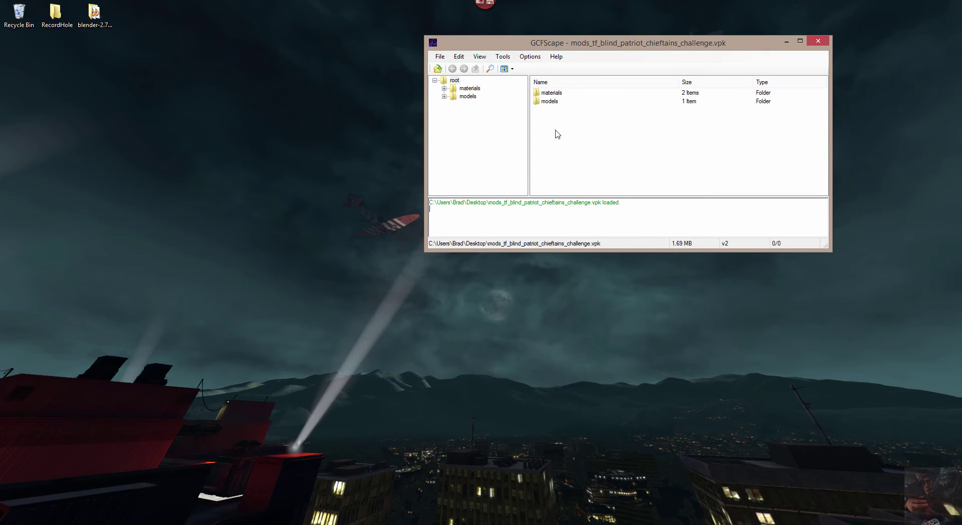
- Examine the package's material files by browsing materials/models/workshop/player/items/soldier/blind_patriot
double_click(552, 94)
double_click(553, 94)
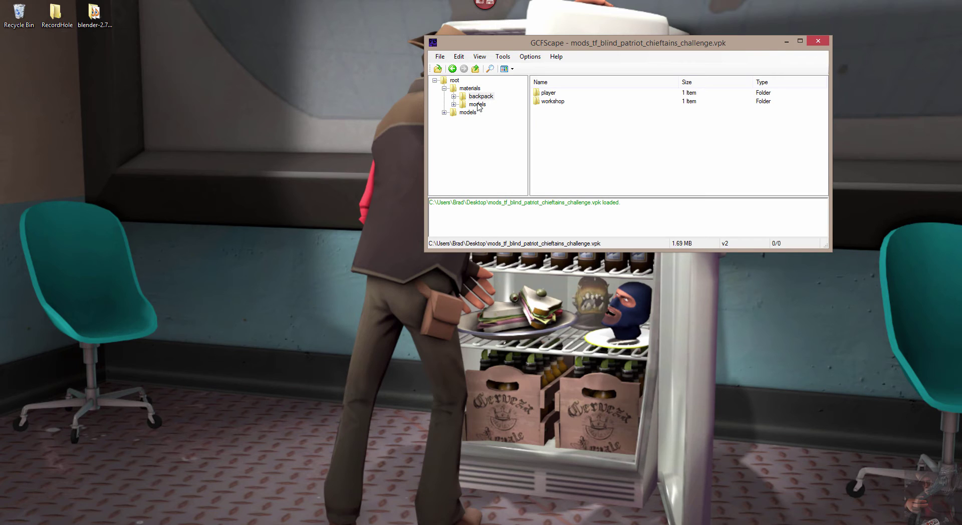
click(477, 104)
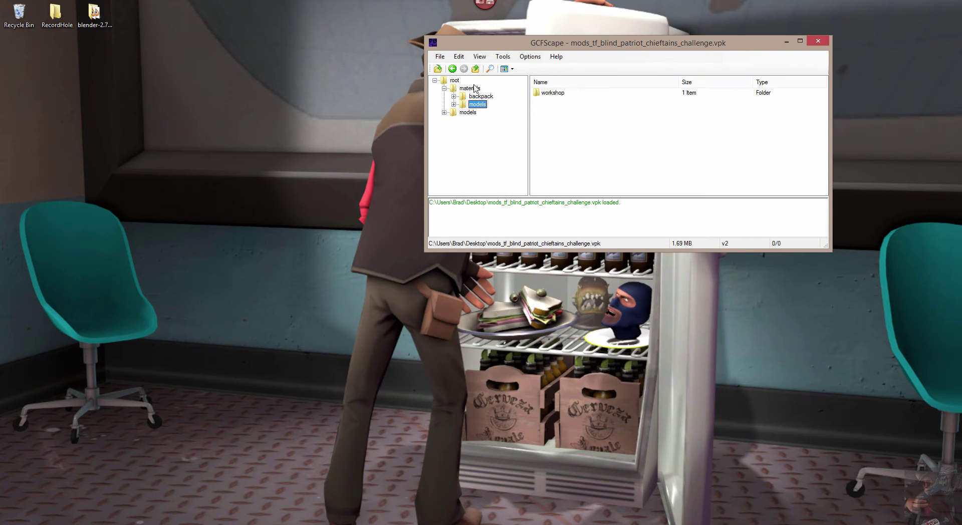
click(444, 88)
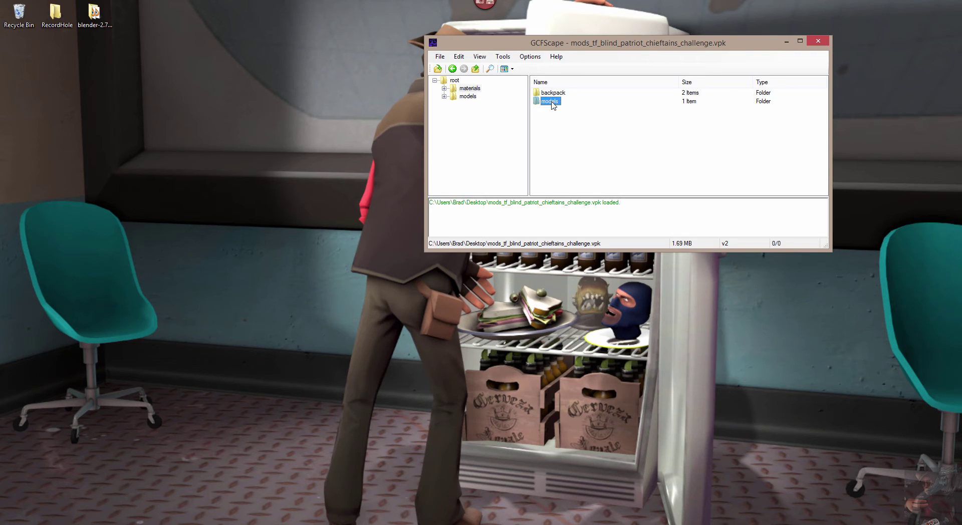
double_click(551, 102)
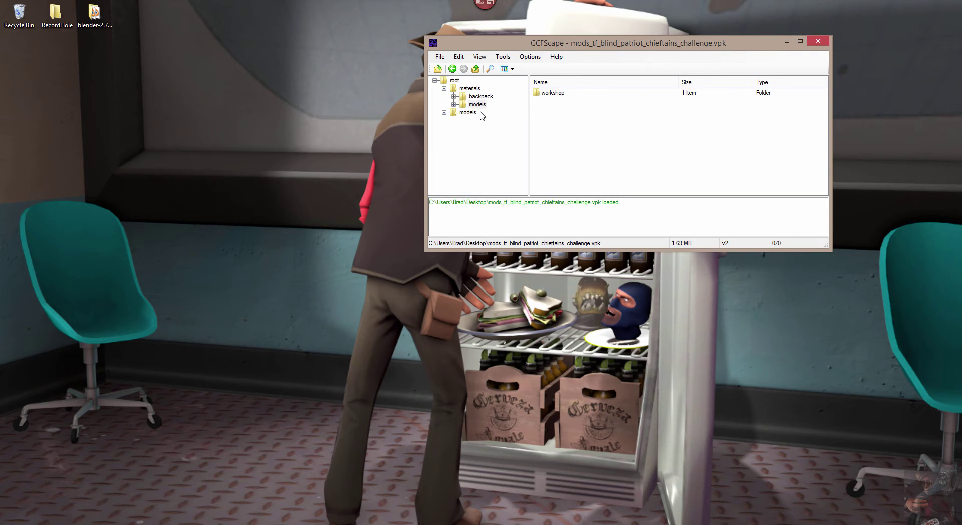
double_click(552, 93)
double_click(553, 96)
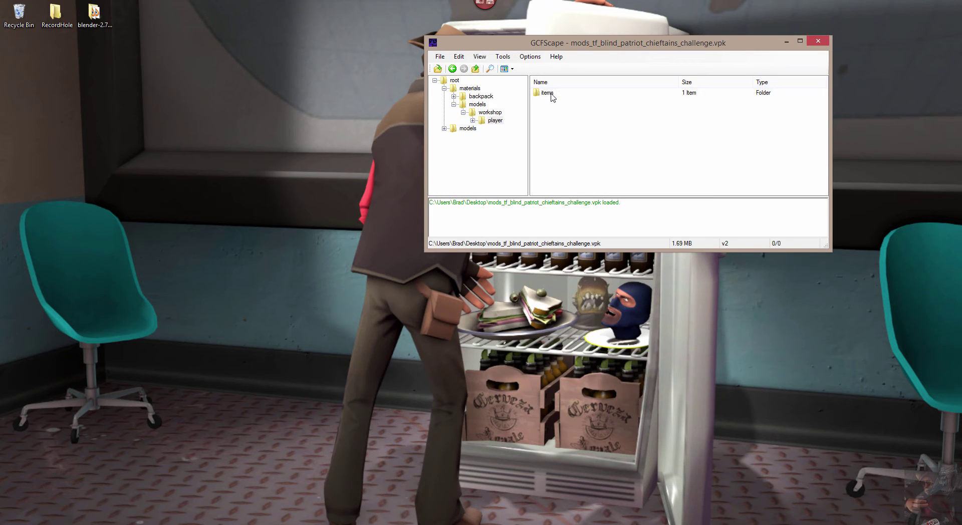
double_click(553, 96)
double_click(553, 96)
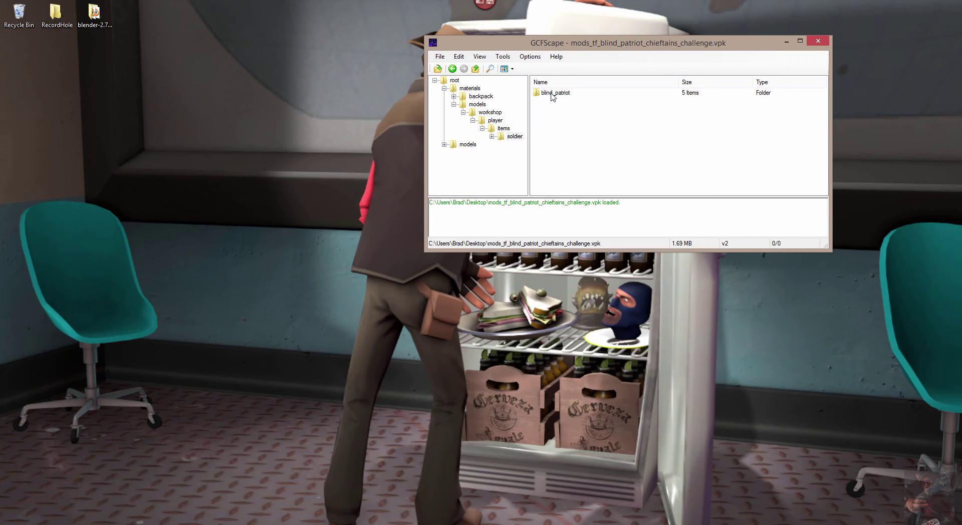
double_click(552, 95)
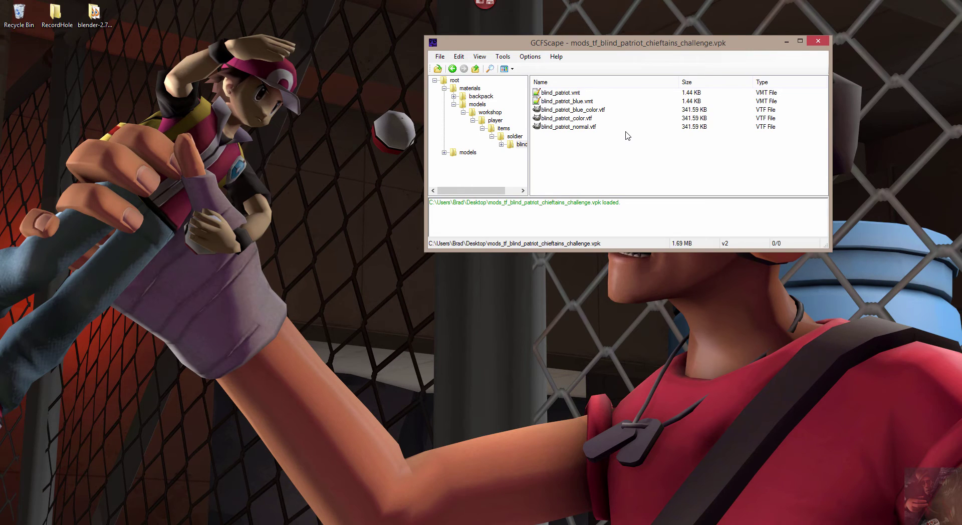
- Examine the package's model files by browsing models/player/items/soldier, and collapse the models folder
click(444, 89)
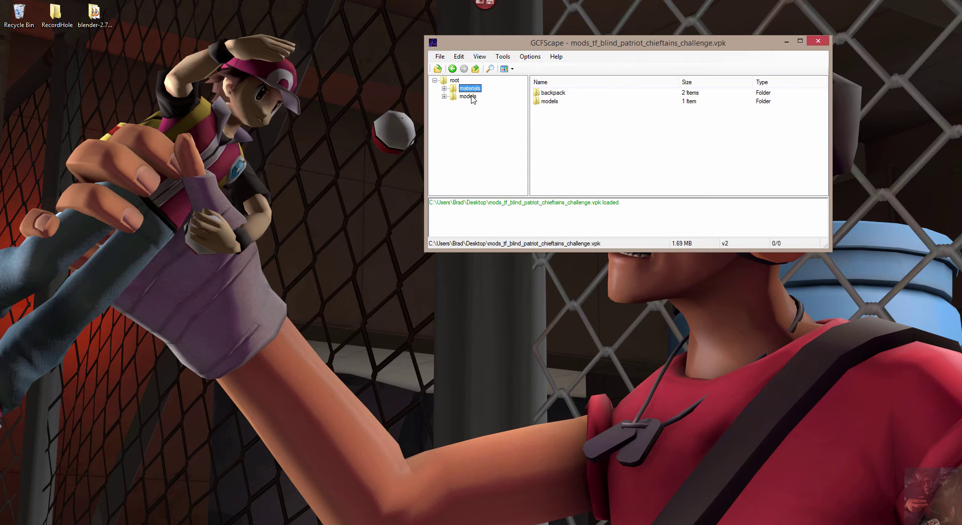
click(444, 97)
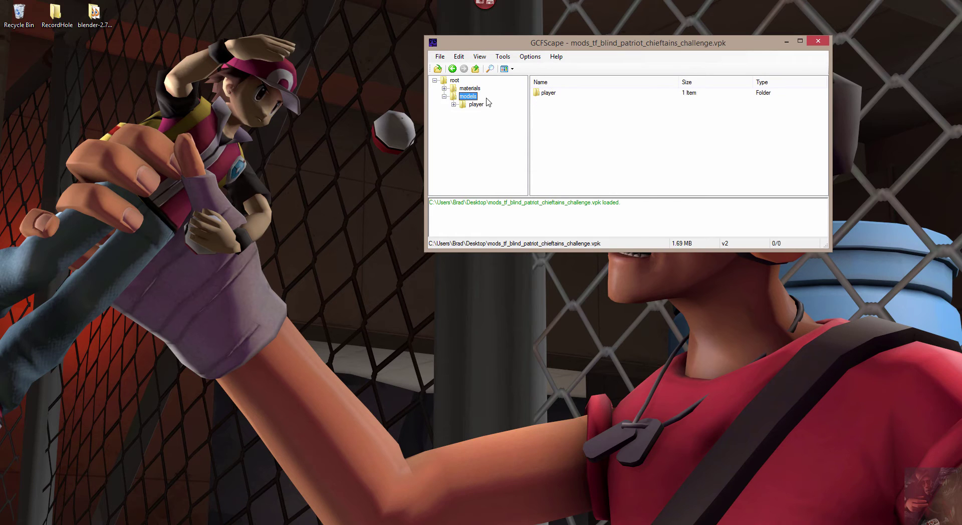
click(454, 105)
click(463, 114)
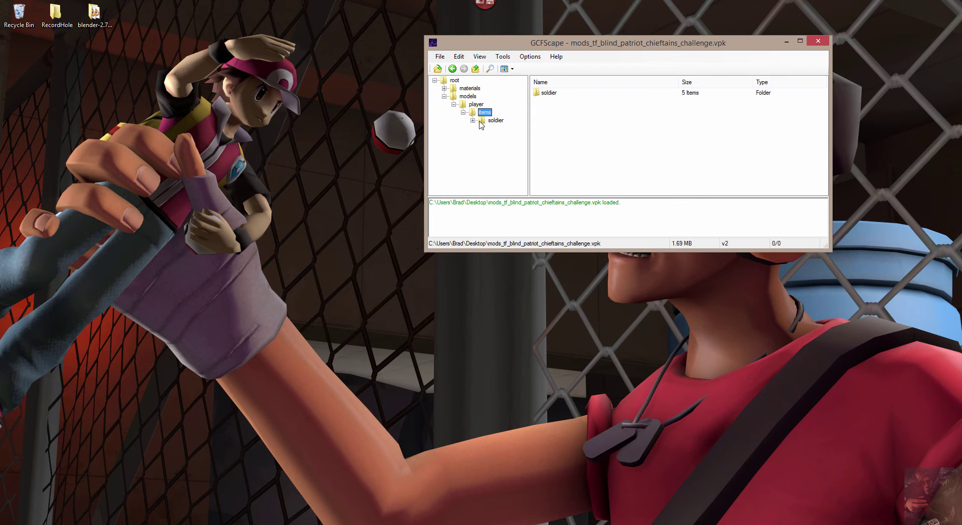
click(473, 121)
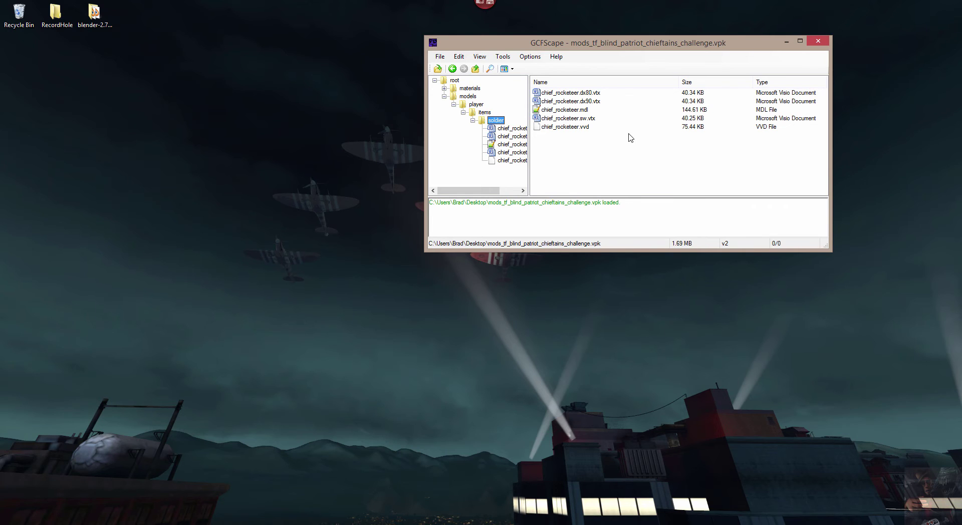
click(444, 96)
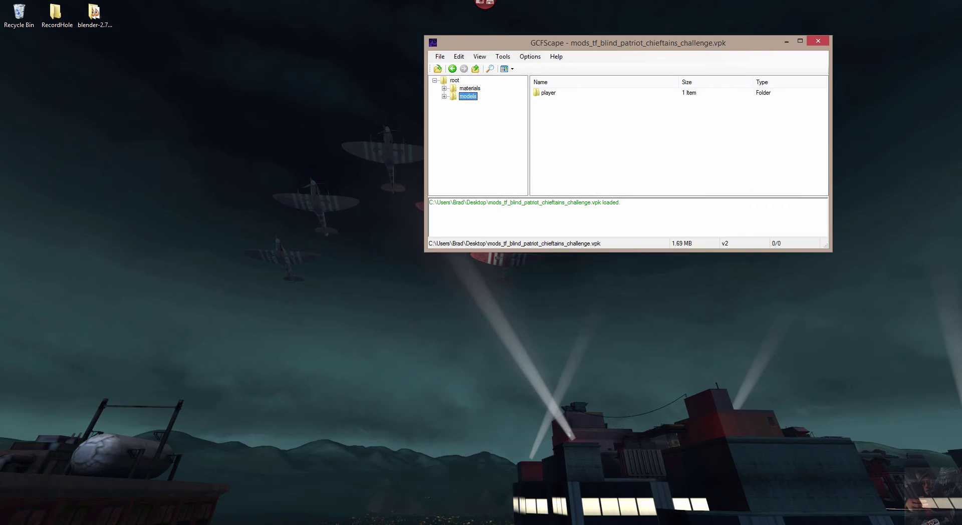
- Open the SourceFilmmaker game folder in a new File Explorer window and create a folder named mods_tf in it
key(super+e)
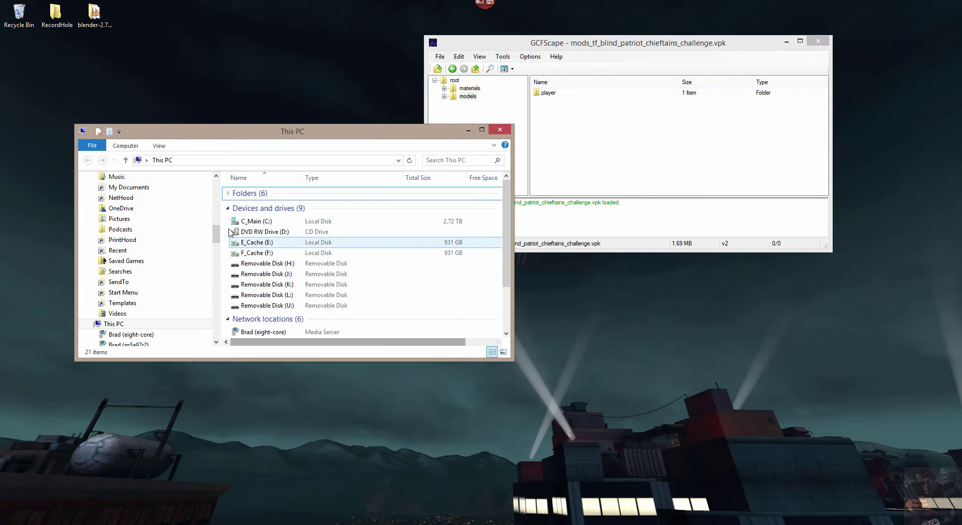
scroll(214, 225, up, 10)
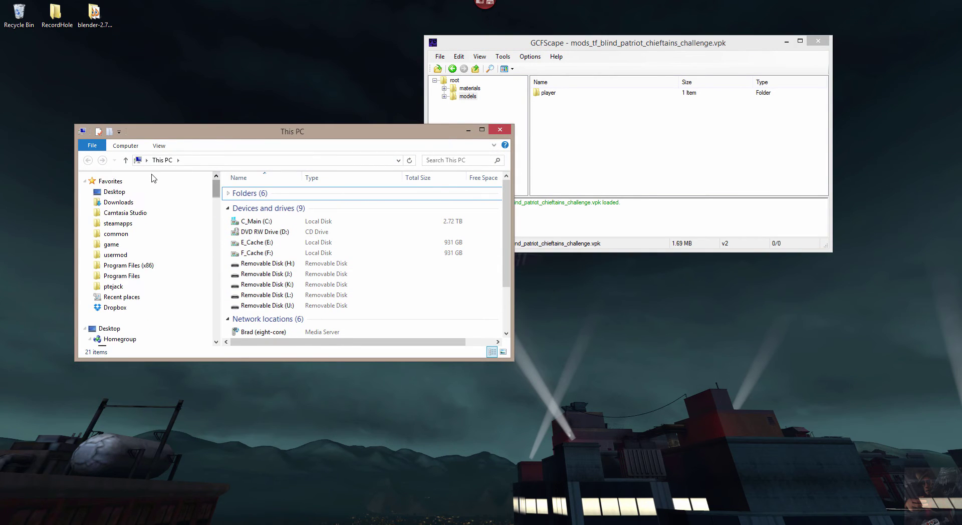
click(114, 244)
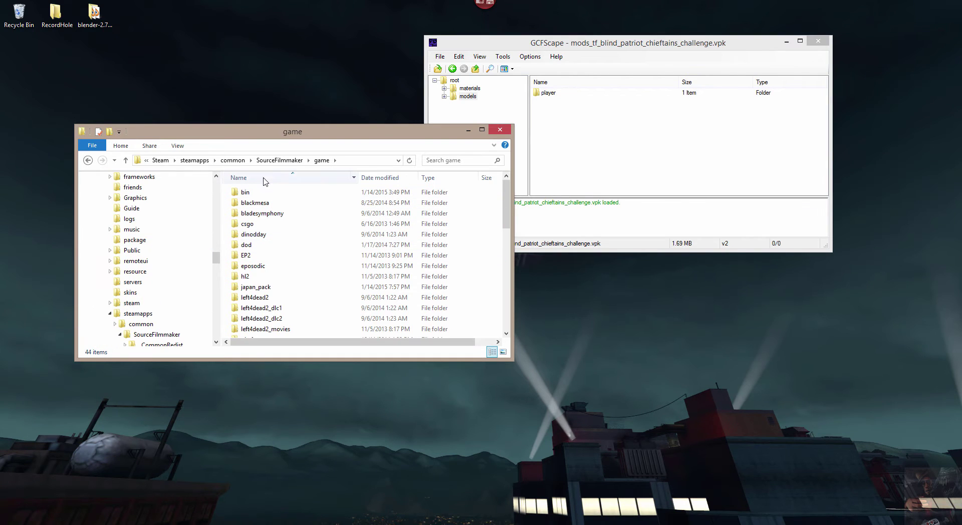
right_click(357, 267)
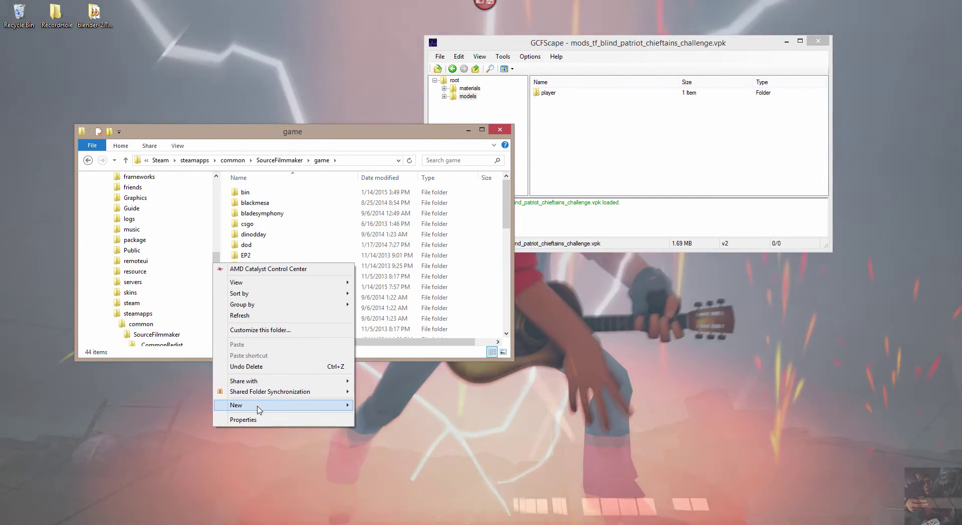
mouse_move(259, 410)
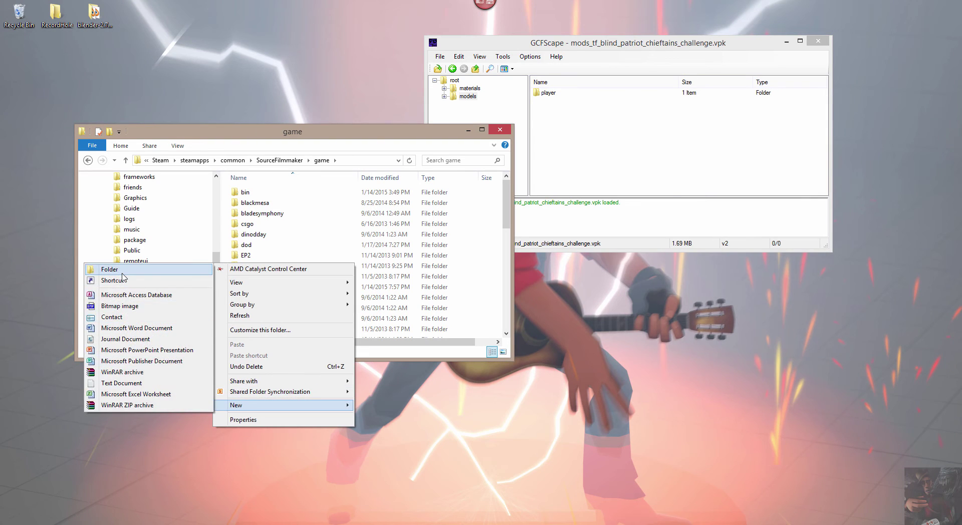
click(108, 268)
text(m)
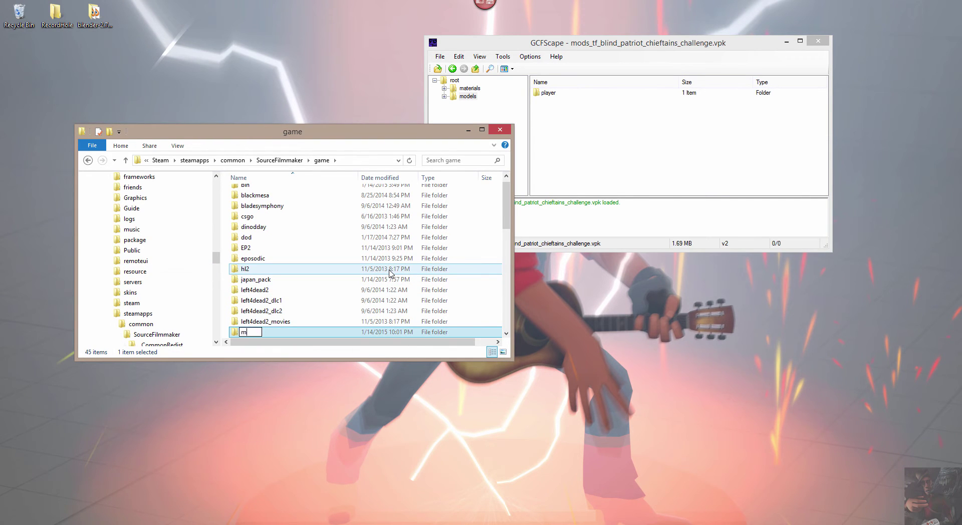
text(ods_tf)
key(Return)
- Extract the materials and models folders from the package root in GCFScape into the SourceFilmmaker game's mods_tf folder
click(454, 80)
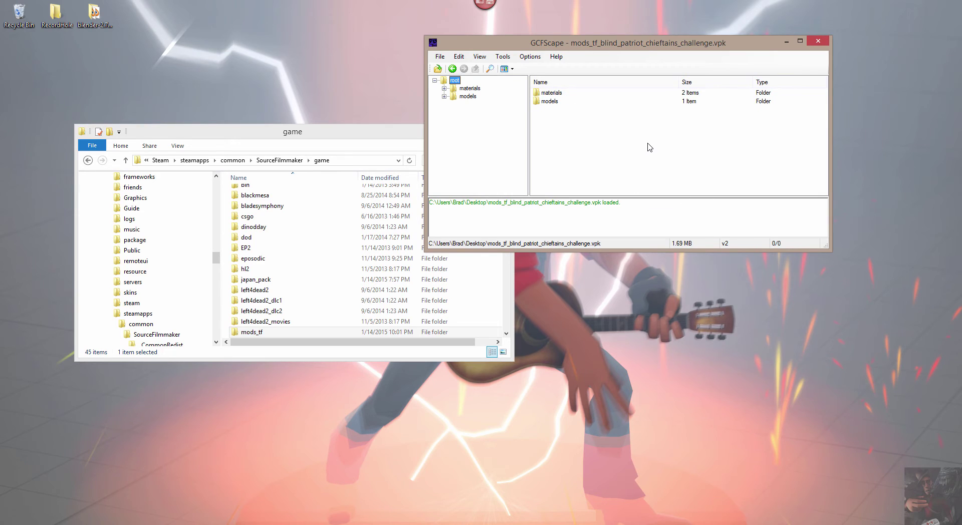
click(556, 92)
shift+click(556, 103)
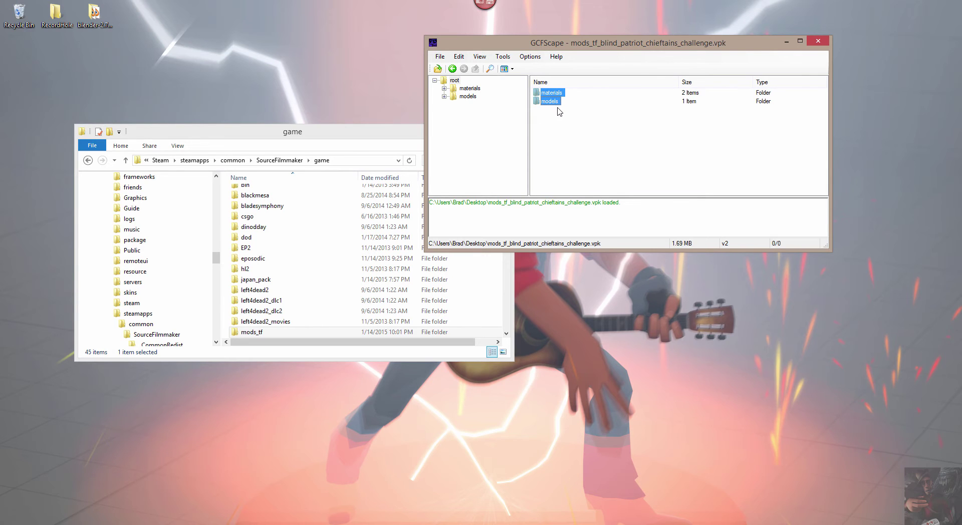
click(360, 133)
scroll(280, 269, down, 3)
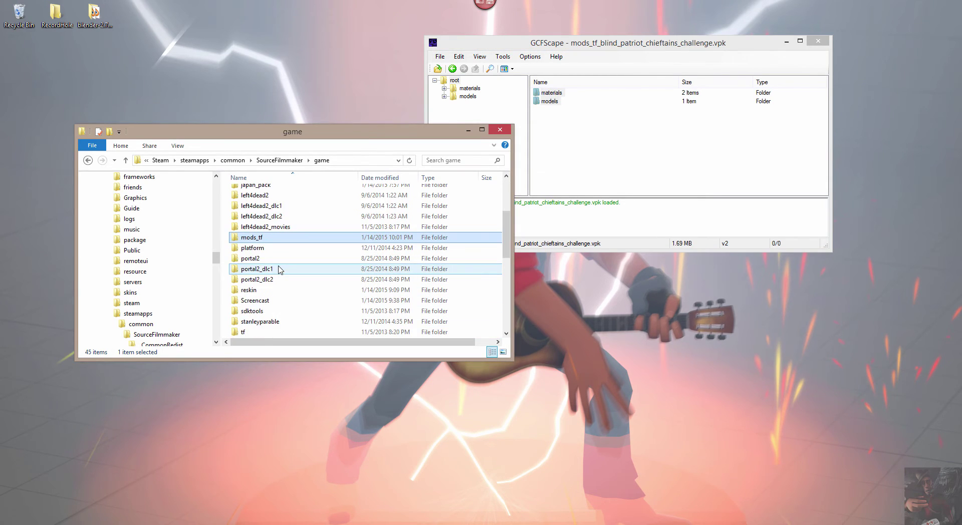
double_click(254, 238)
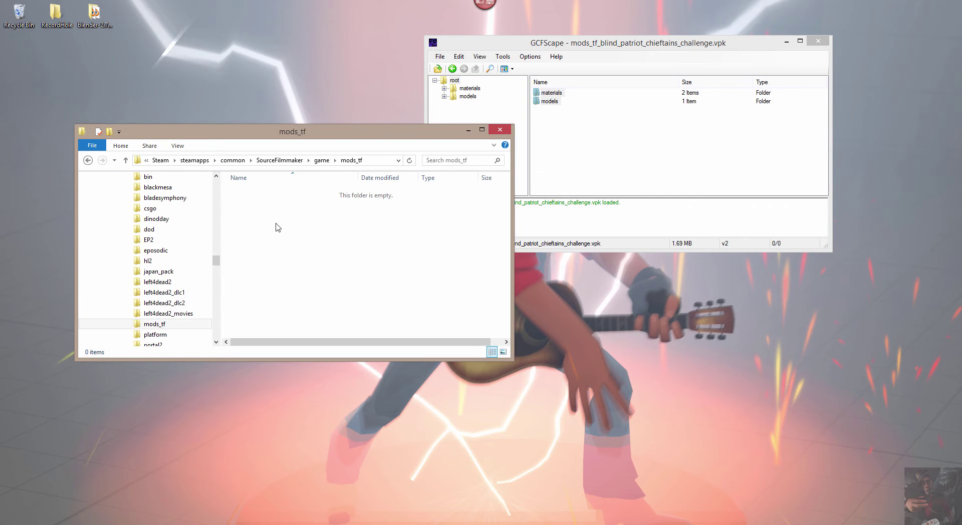
click(551, 93)
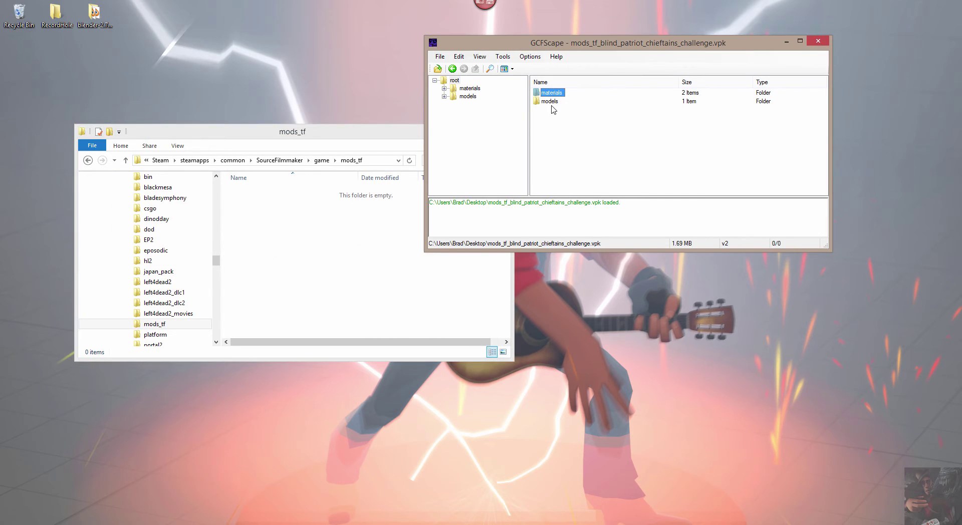
shift+click(551, 101)
drag(562, 95, 284, 234)
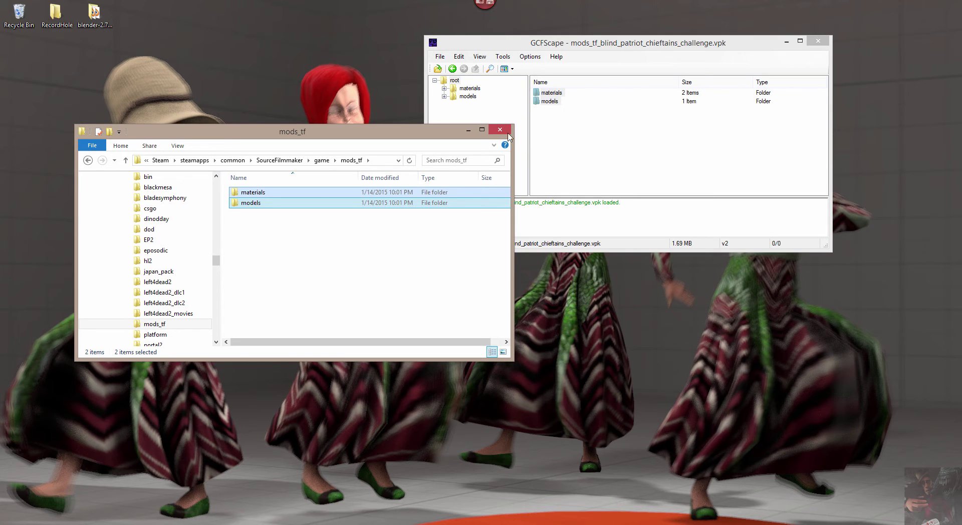
- Minimize the open windows and launch the Source Filmmaker SDK through Steam
click(469, 130)
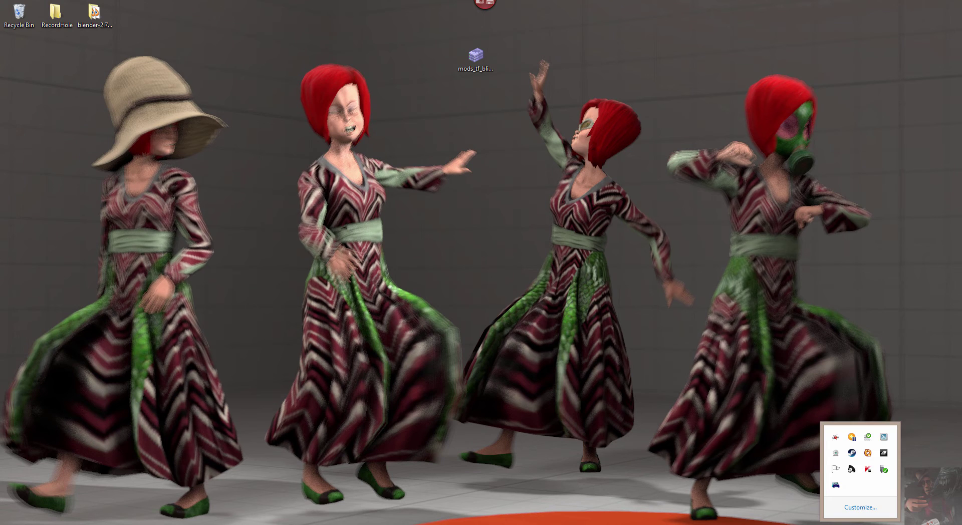
right_click(852, 453)
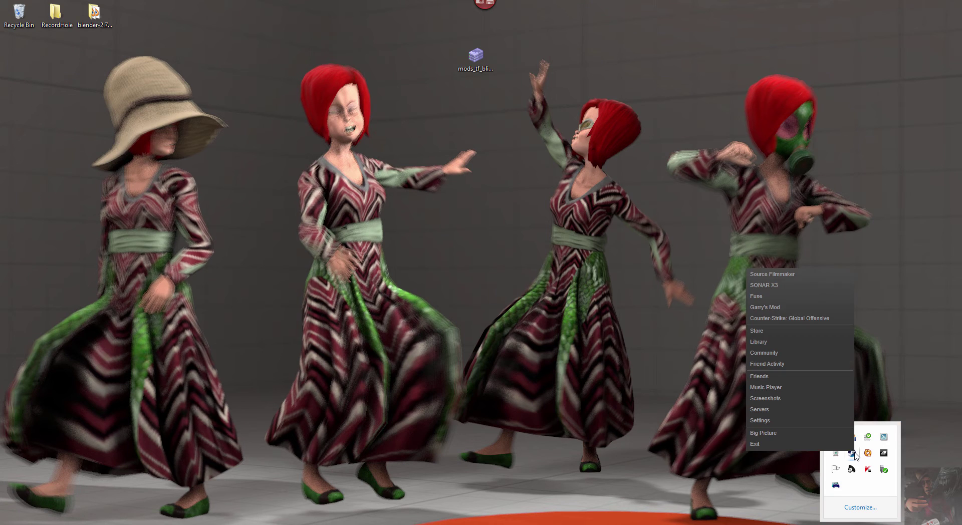
click(767, 274)
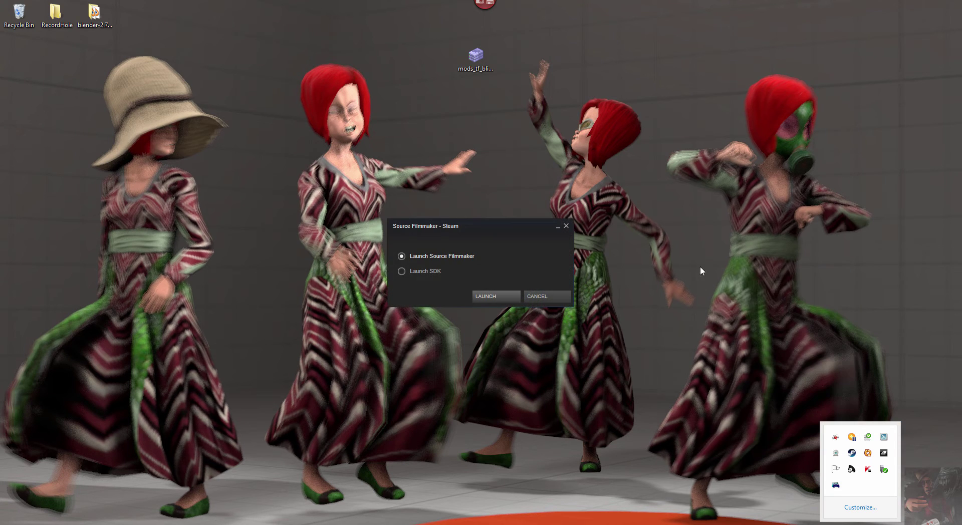
click(408, 272)
click(503, 296)
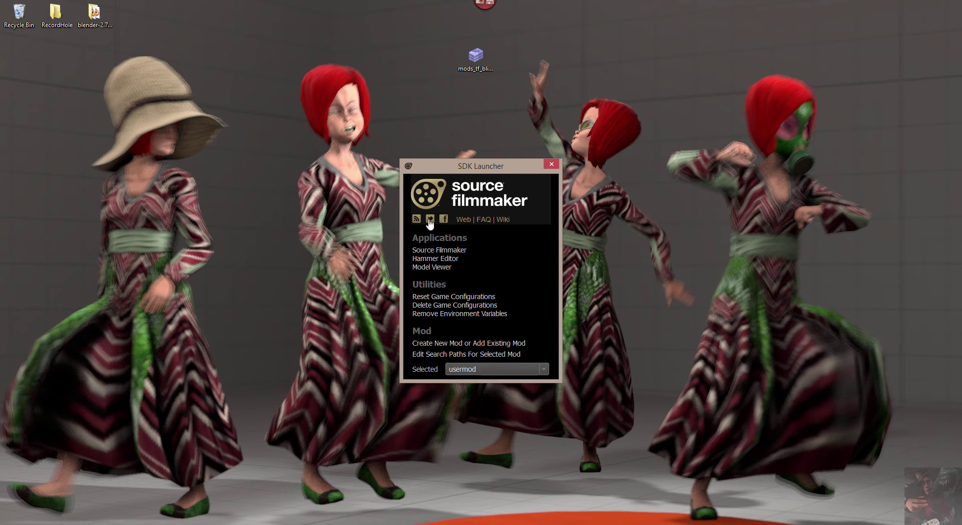
- Enable the mods_tf search path for usermod and move it above tf_movies as the highest-priority path
click(480, 359)
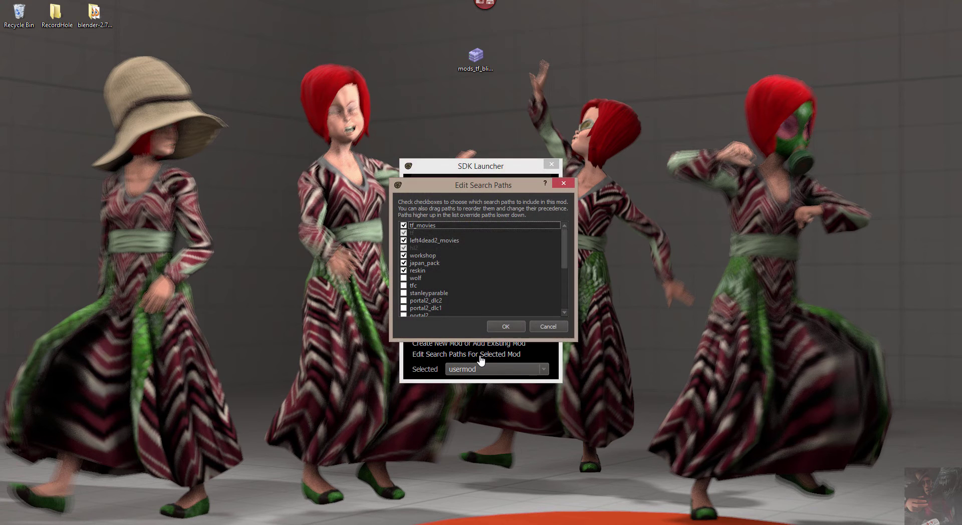
scroll(429, 259, down, 2)
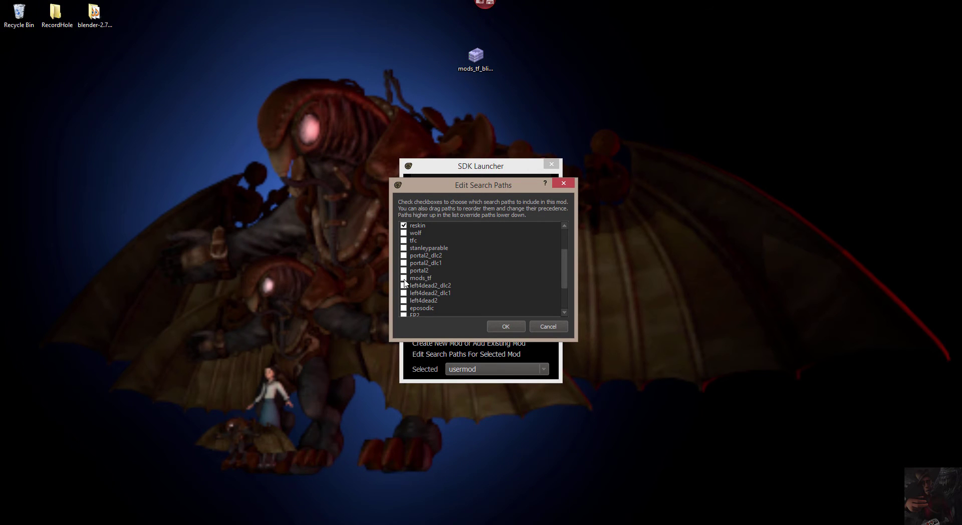
click(405, 279)
click(423, 279)
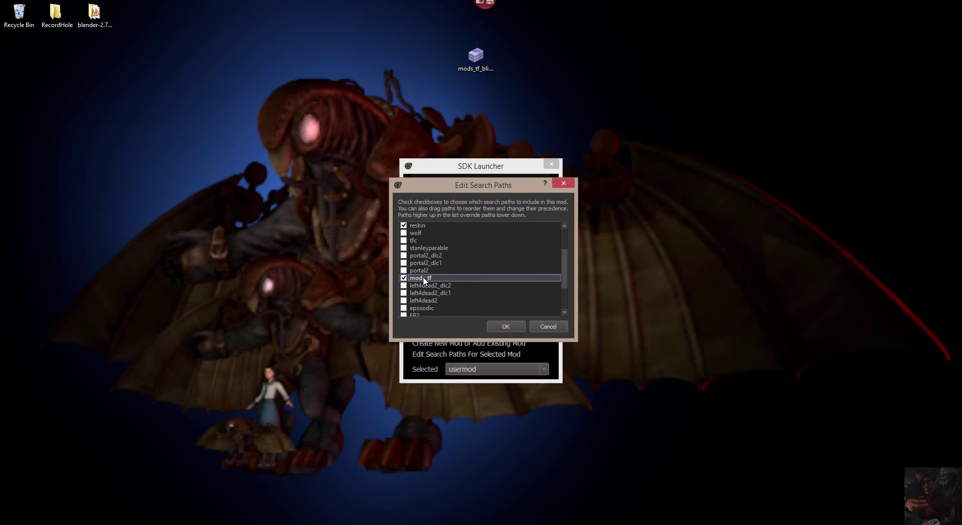
drag(424, 278, 423, 227)
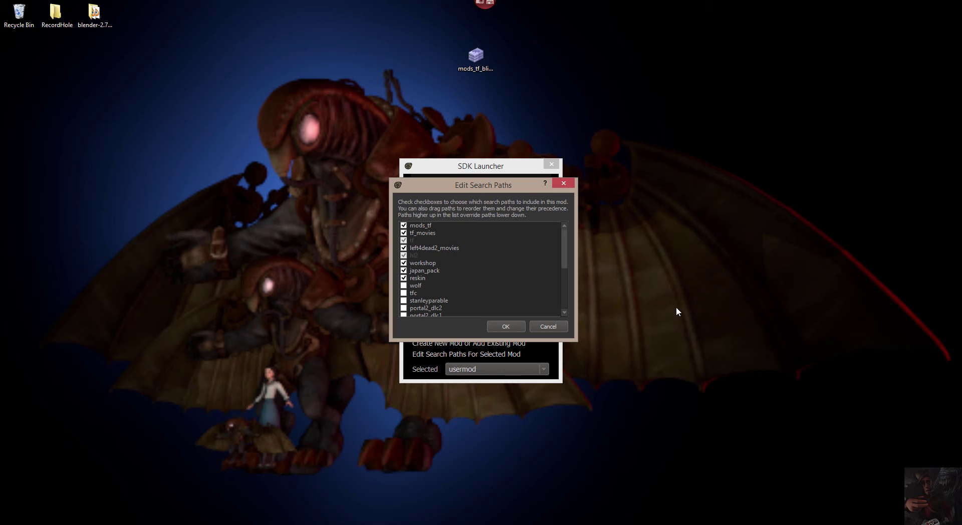
click(505, 326)
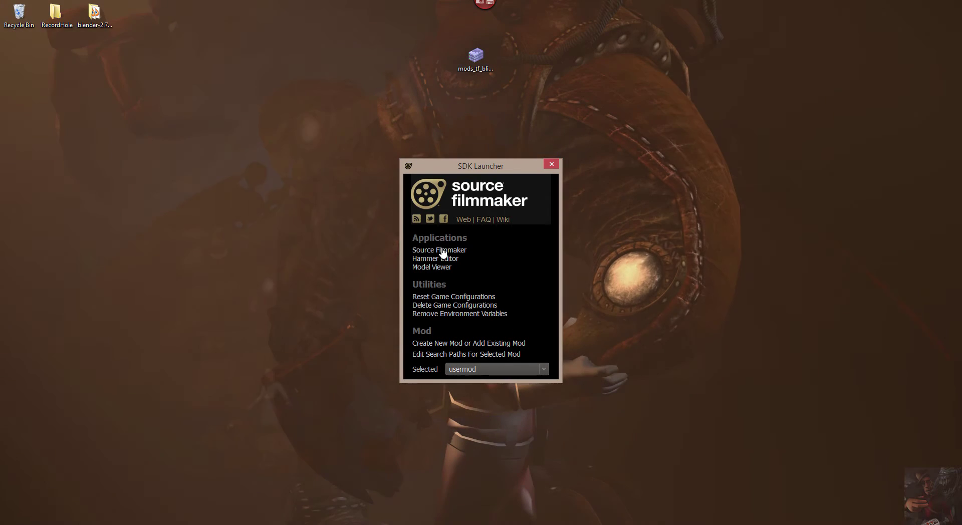
- Start Source Filmmaker with a new session named session3 and load the stage.bsp map
click(441, 250)
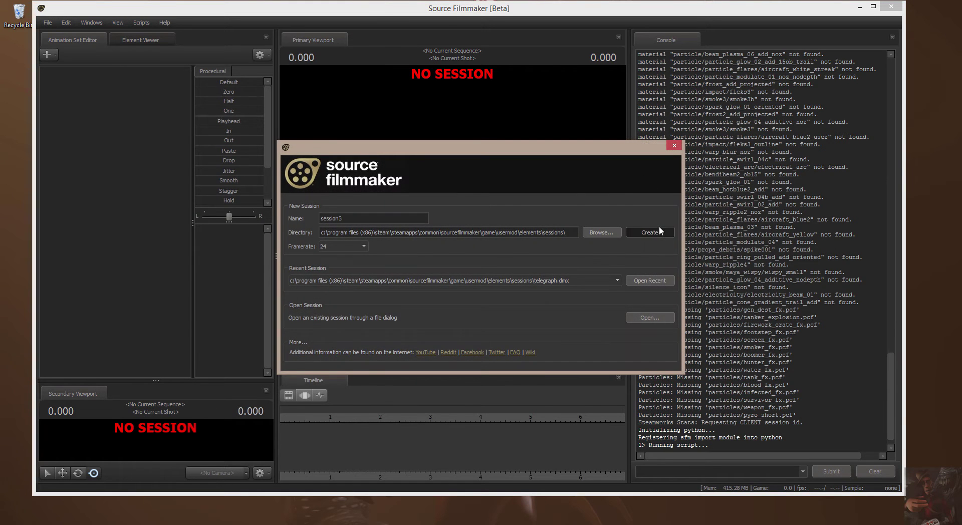
right_click(419, 185)
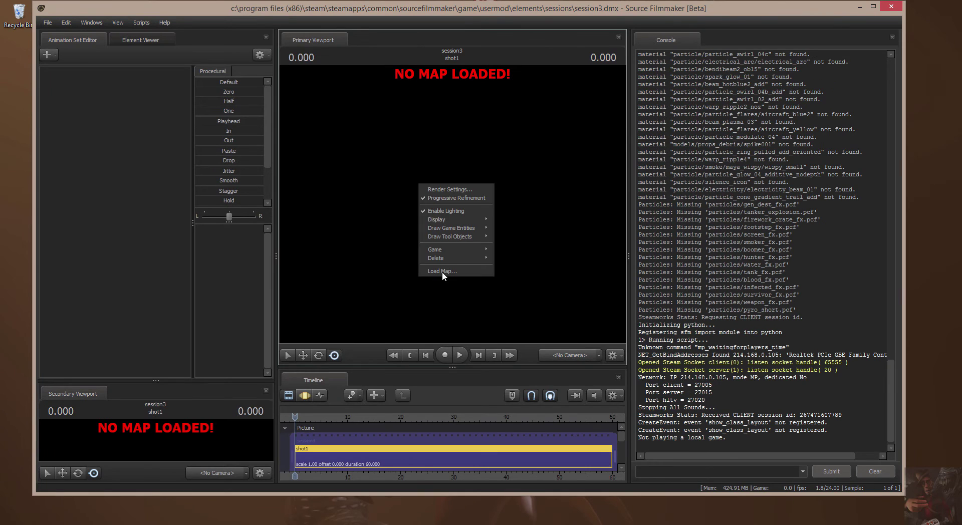
click(442, 271)
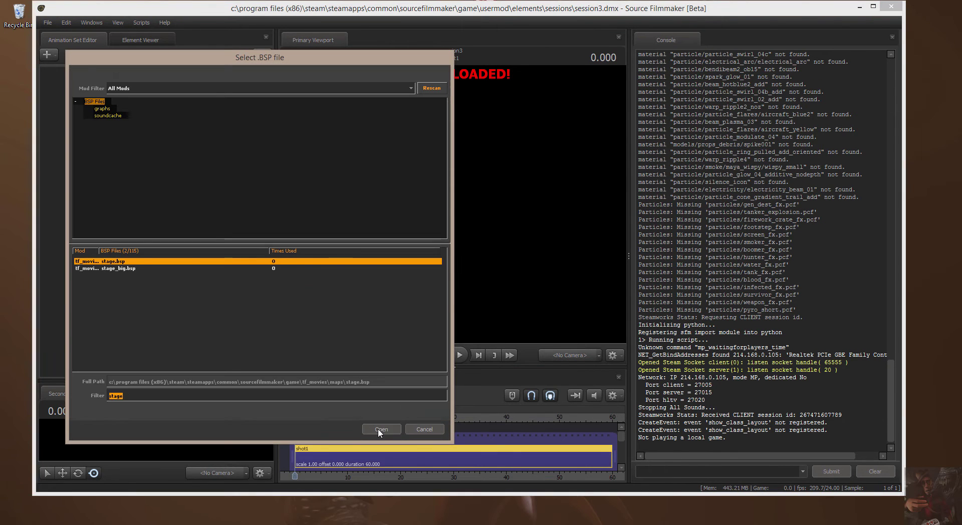
click(380, 429)
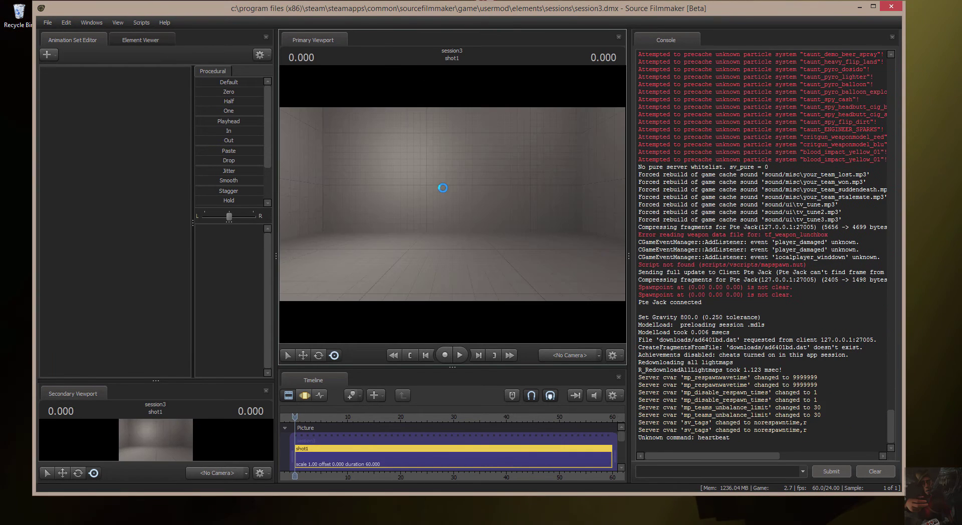
- Start creating an animation set for a new model, limiting the model list to the mods_tf mod with an empty name filter
click(108, 85)
right_click(108, 82)
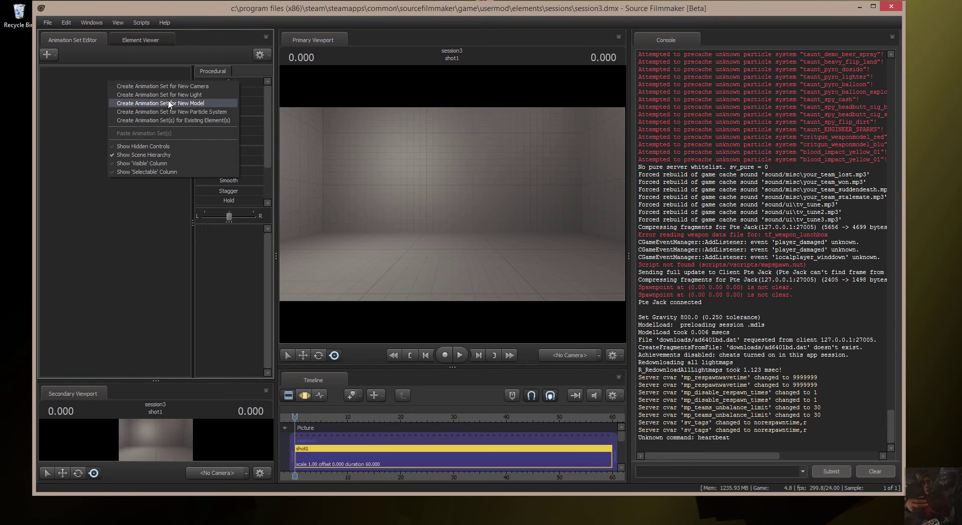
click(169, 104)
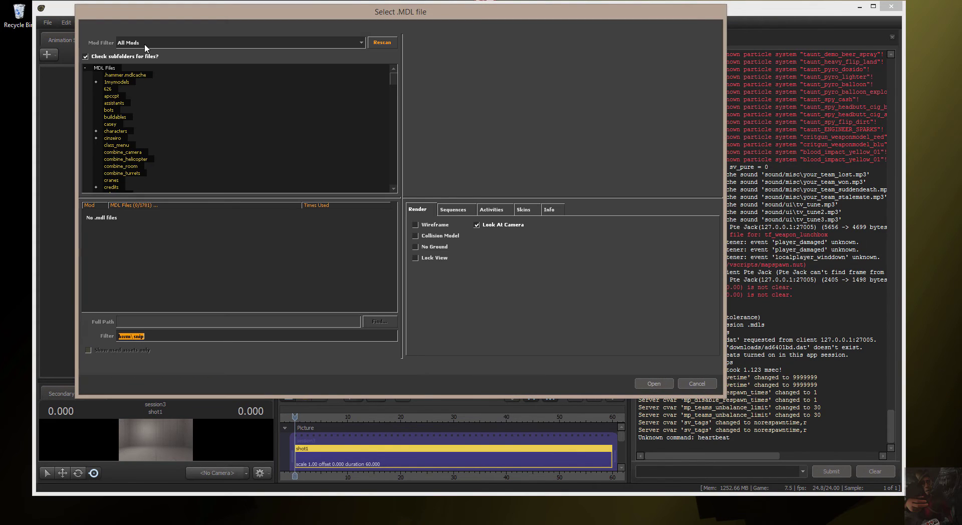
click(354, 42)
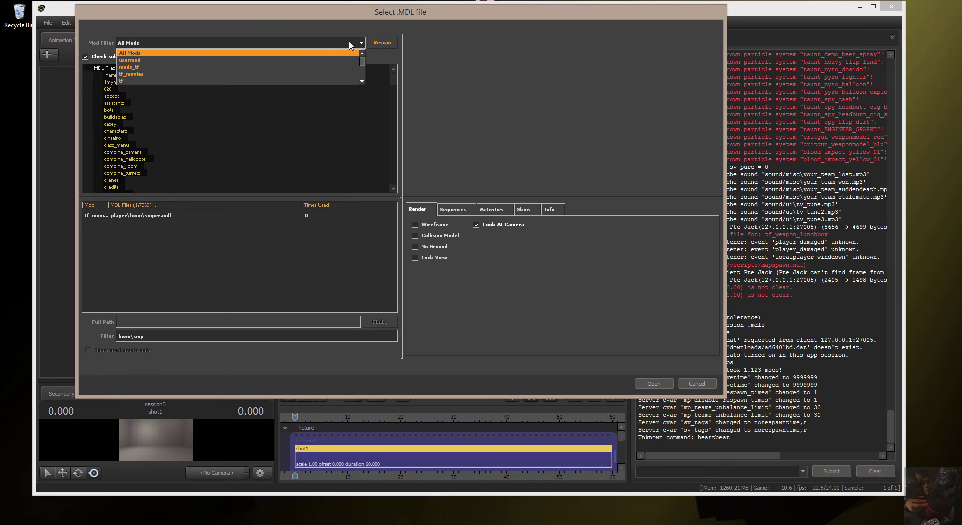
click(159, 68)
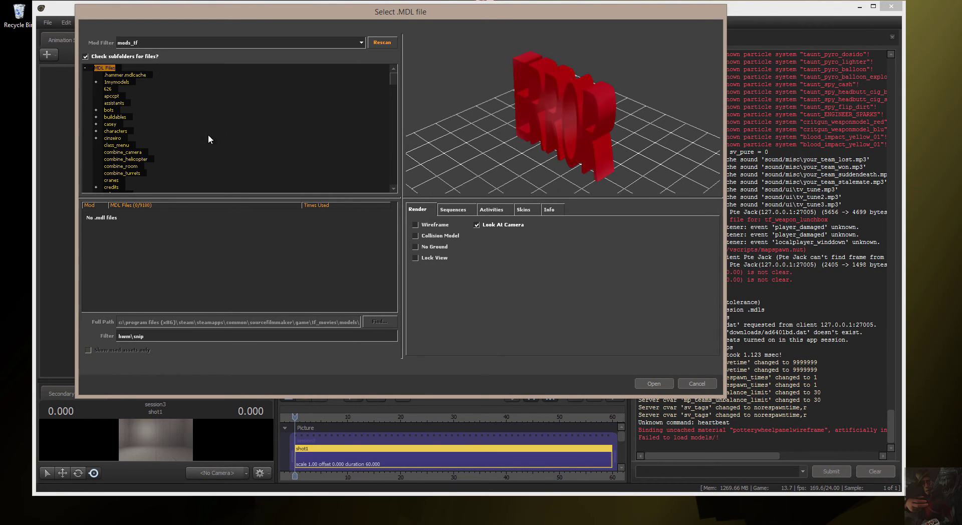
triple_click(154, 338)
key(BackSpace)
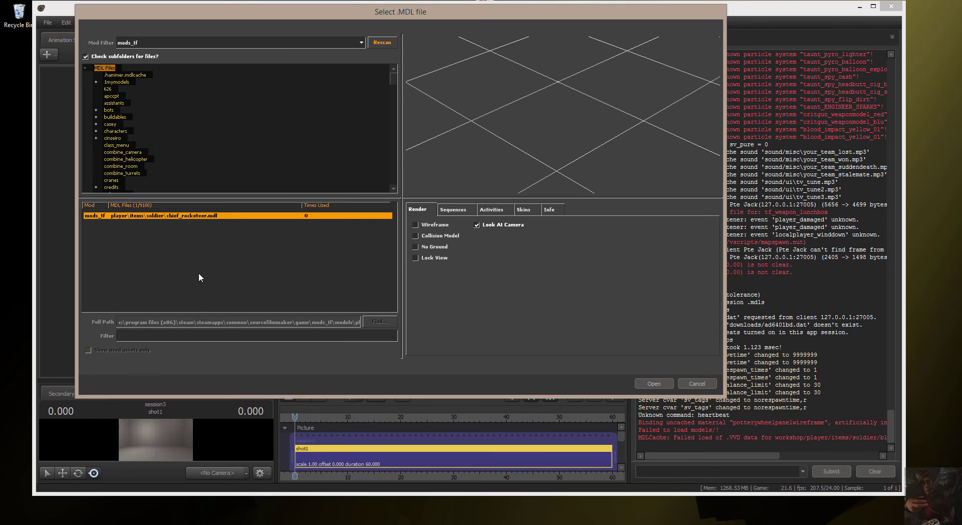
- Inspect the preview of player\items\soldier\chief_rocketeer.mdl and add the model to the scene
drag(618, 75, 605, 59)
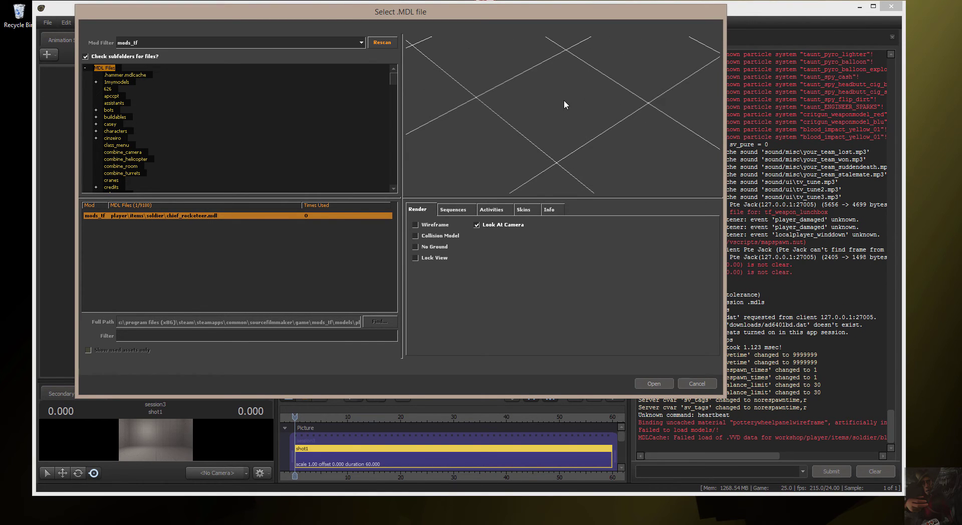
drag(564, 100, 532, 109)
right_drag(531, 109, 528, 126)
drag(528, 127, 519, 146)
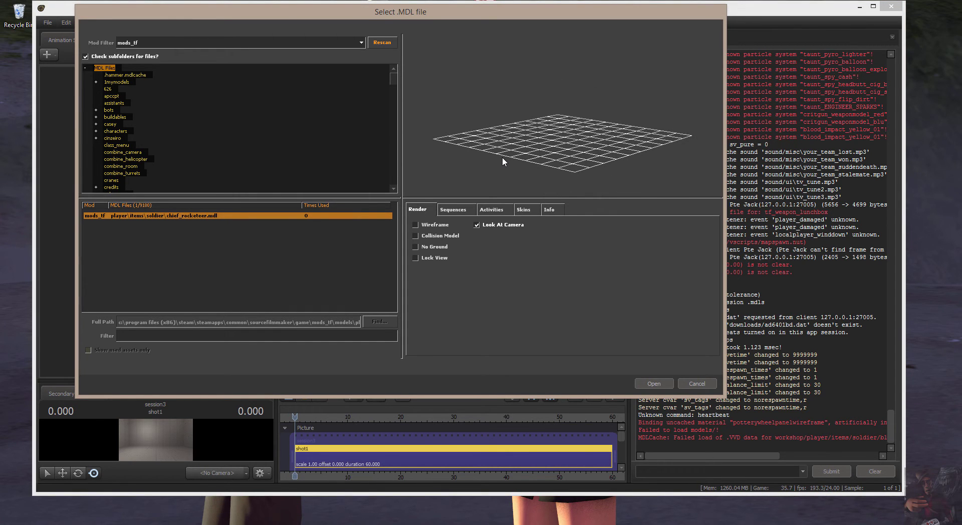
double_click(179, 216)
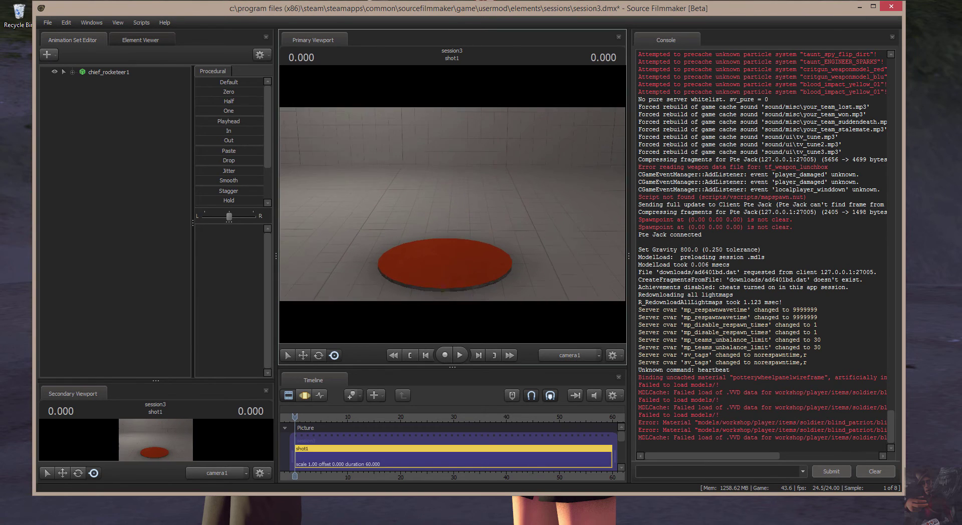
- Select the position control of the model's rootTransform under Body and apply the Default preset in the Motion Editor
click(72, 72)
click(82, 92)
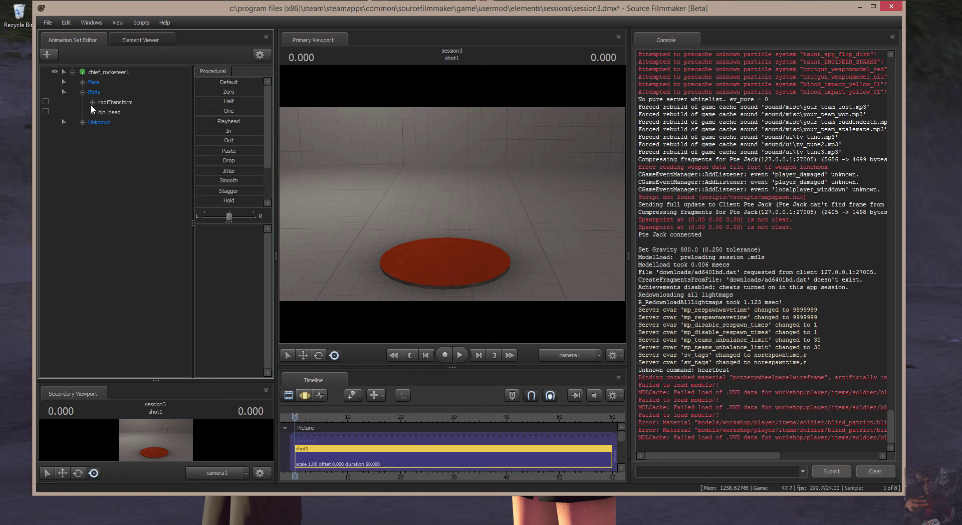
click(93, 102)
click(113, 112)
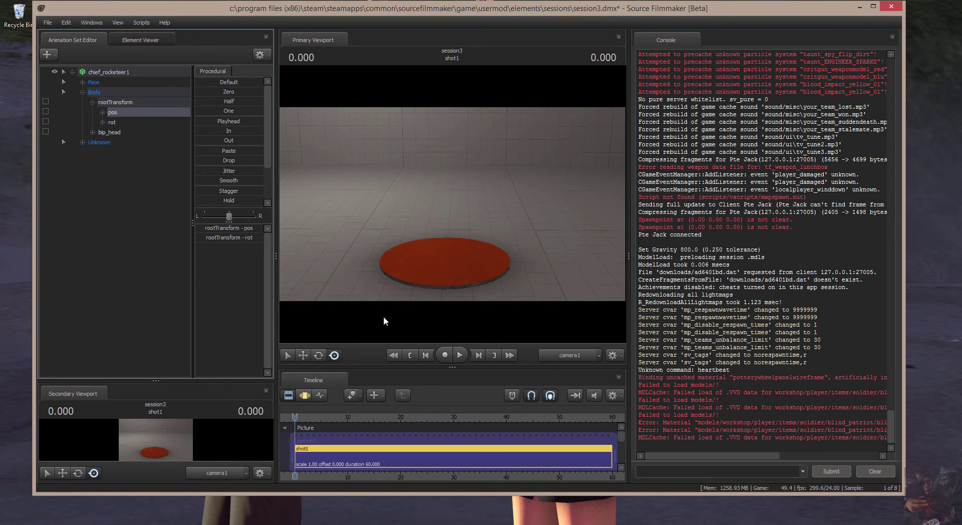
click(310, 396)
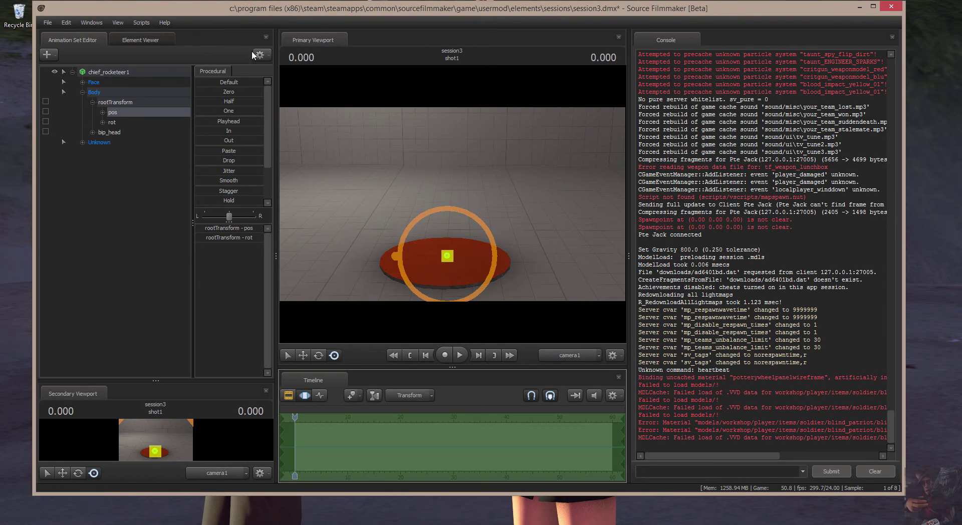
click(200, 82)
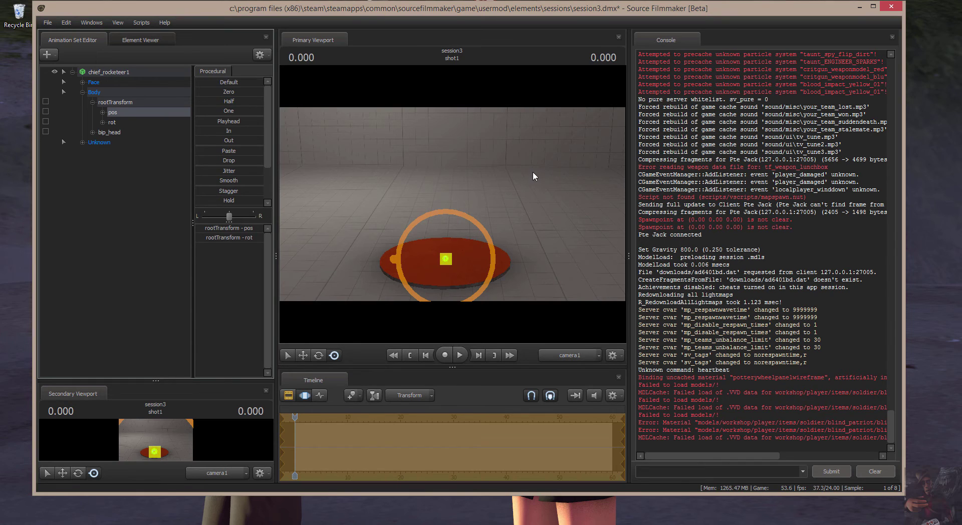
- Select all of the chief_rocketeer model's bones in the viewport and examine the latest blind_patriot messages in the console
drag(533, 179, 529, 198)
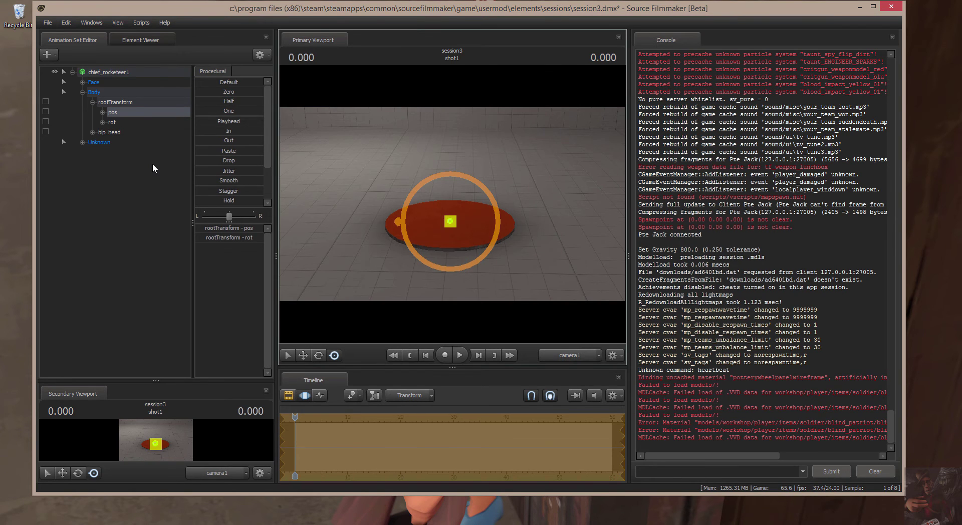
mouse_move(491, 193)
mouse_down()
mouse_move(472, 176)
mouse_move(392, 176)
mouse_move(397, 232)
mouse_move(434, 273)
mouse_up()
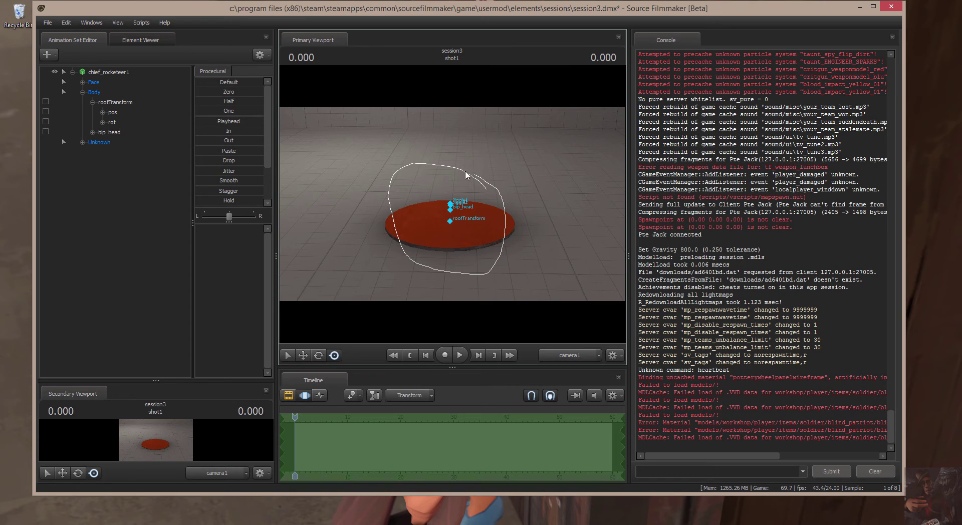
mouse_move(465, 175)
mouse_down()
mouse_move(398, 193)
mouse_move(407, 237)
mouse_move(461, 262)
mouse_up()
mouse_move(475, 191)
mouse_down()
mouse_move(411, 232)
mouse_move(473, 252)
mouse_move(503, 206)
mouse_move(452, 176)
mouse_move(409, 222)
mouse_move(445, 263)
mouse_move(499, 263)
mouse_up()
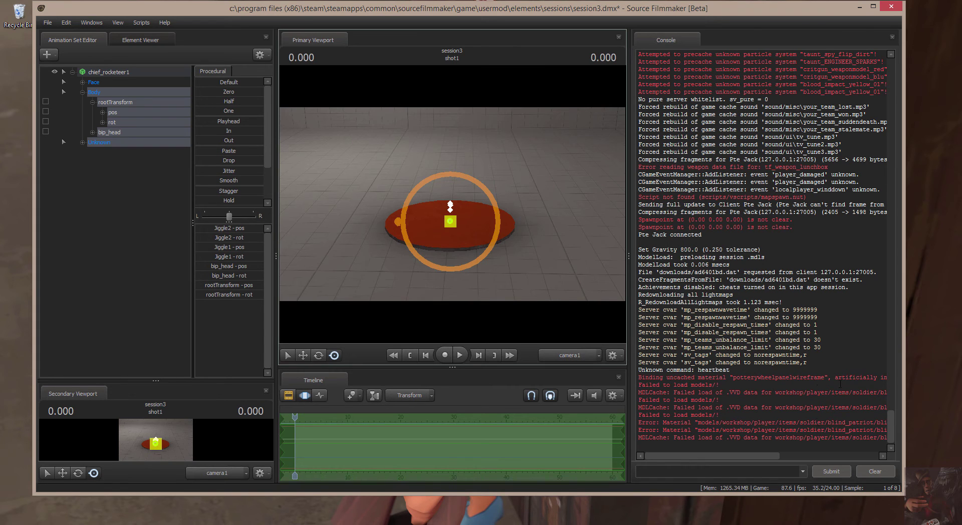
drag(699, 459, 735, 466)
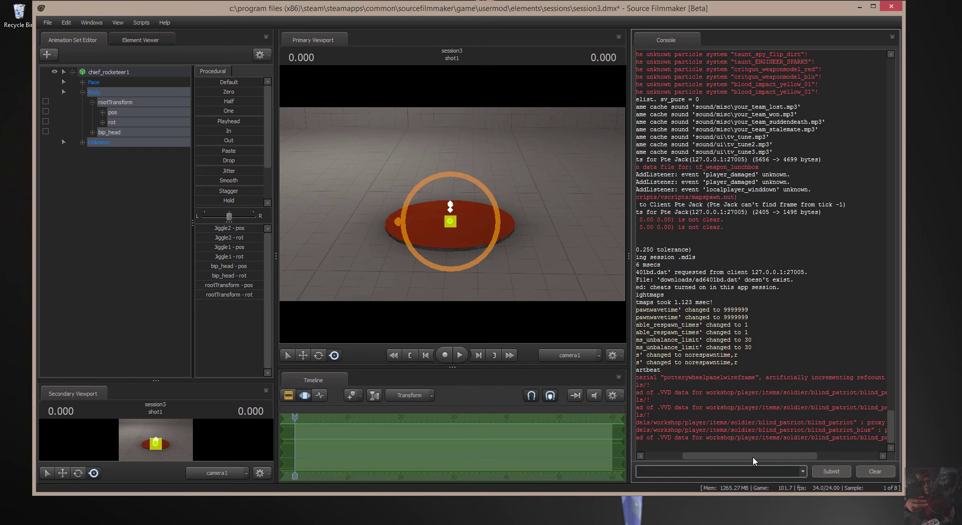
- Open chief_rocketeer.mdl from mods_tf\models\player\items\soldier in Notepad++ and highlight the internal .mdl path on its first line
drag(754, 457, 790, 457)
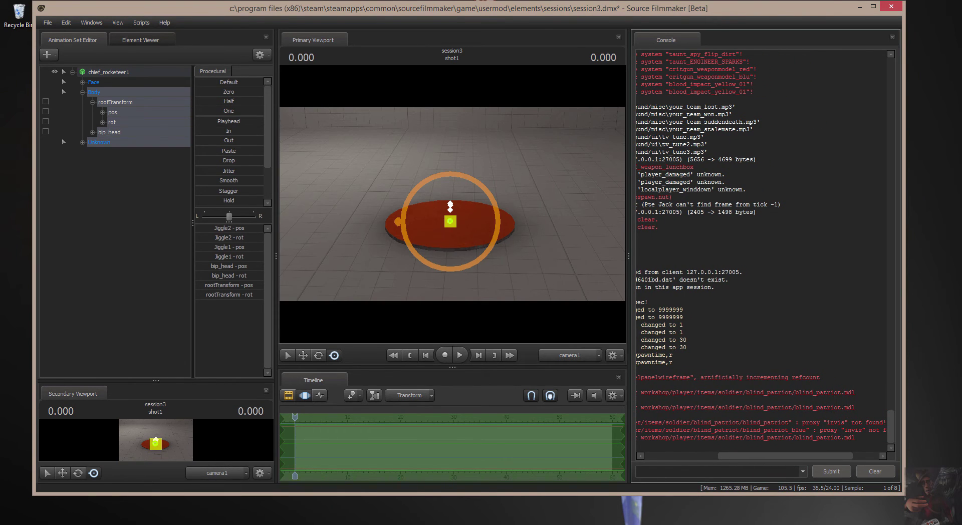
key(alt+Tab)
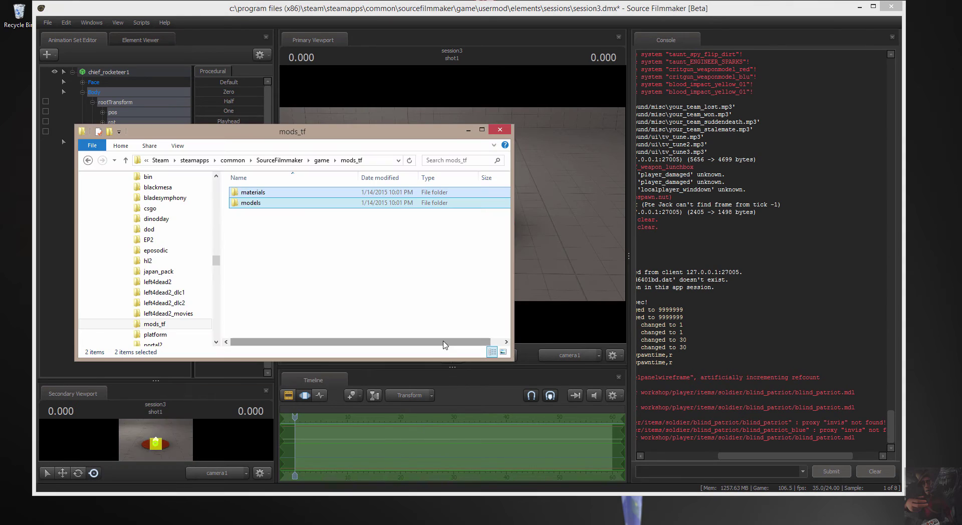
double_click(251, 203)
double_click(249, 193)
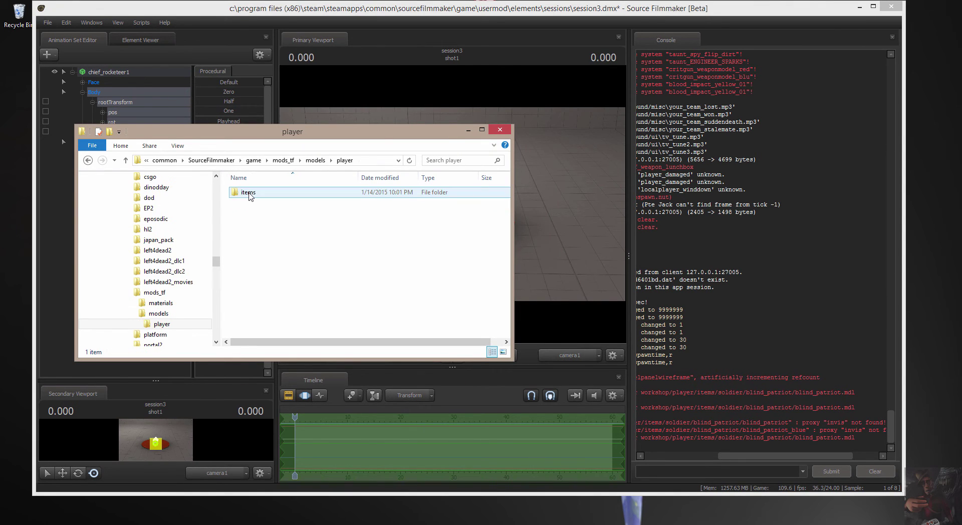
double_click(249, 193)
double_click(251, 193)
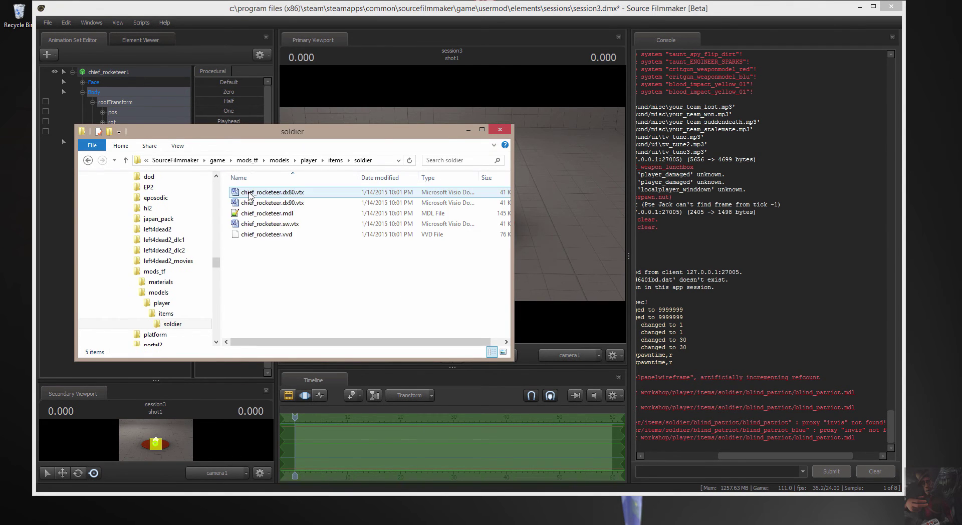
double_click(280, 216)
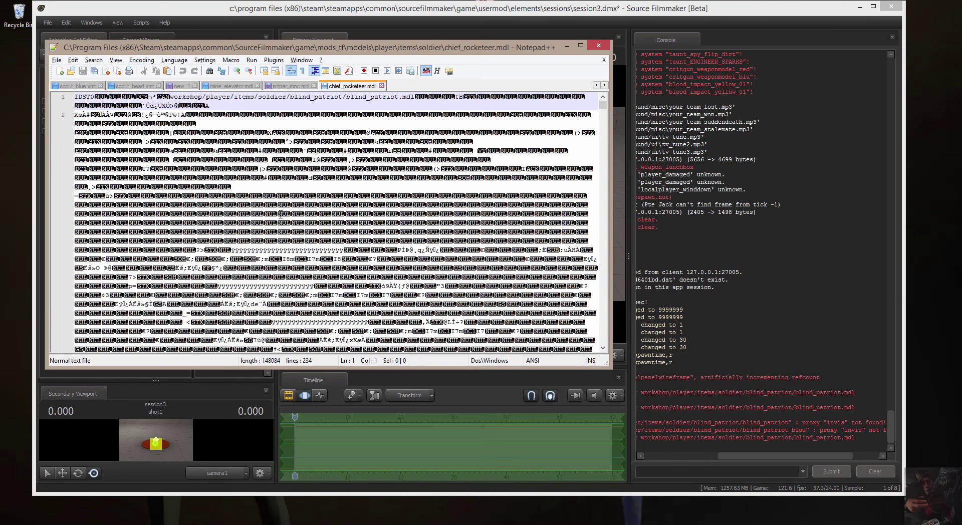
drag(172, 96, 415, 96)
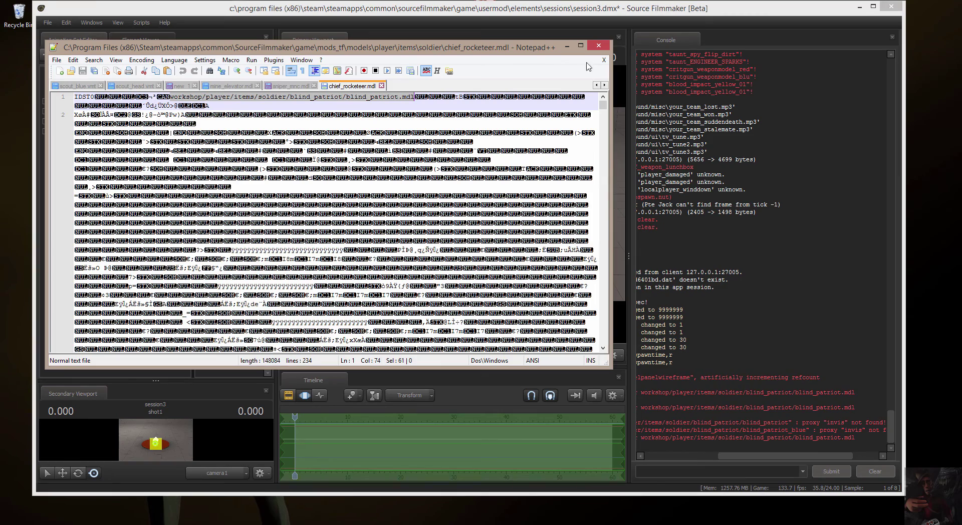
click(598, 46)
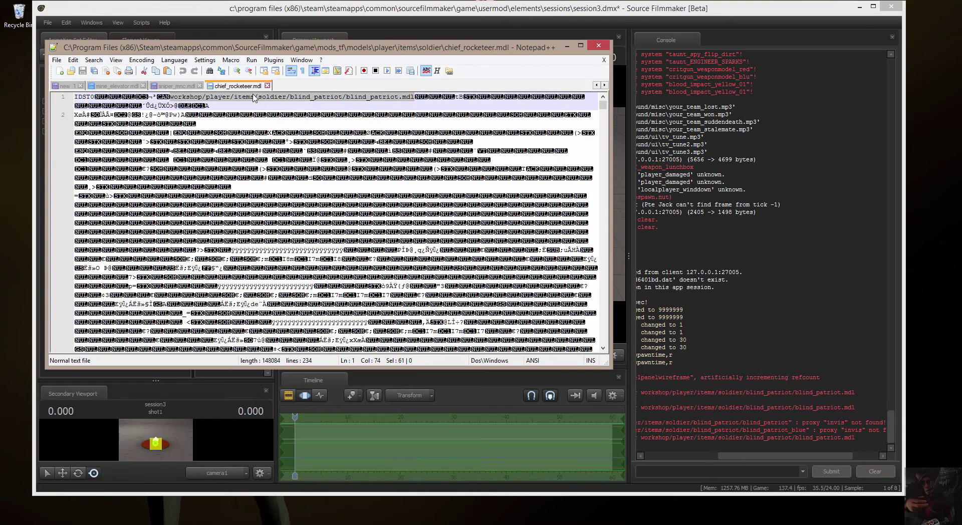
- Switch to File Explorer and create a folder named workshop inside mods_tf\models
key(alt+Tab)
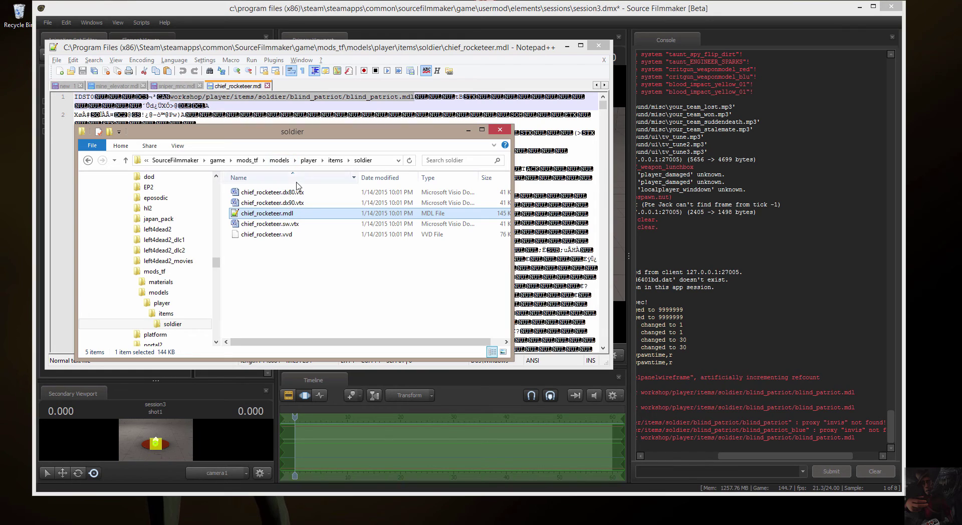
click(279, 160)
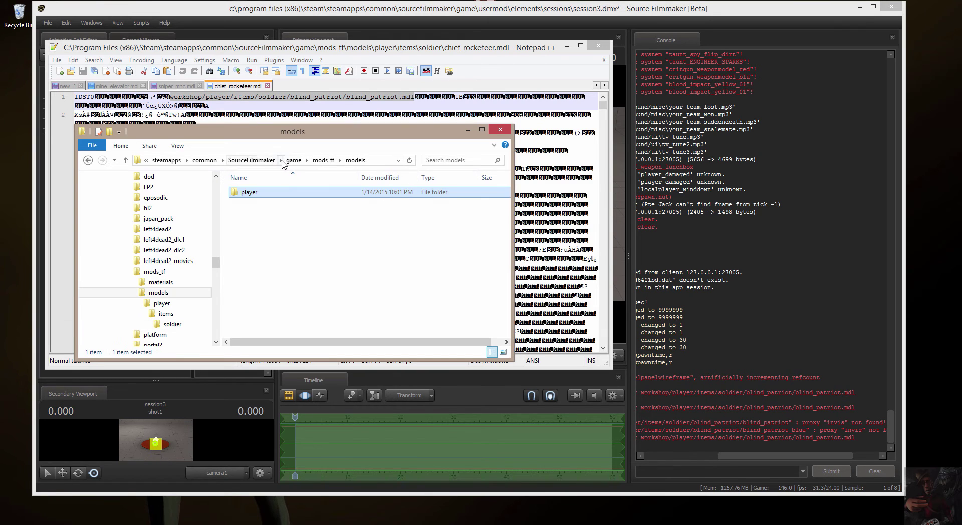
right_click(256, 210)
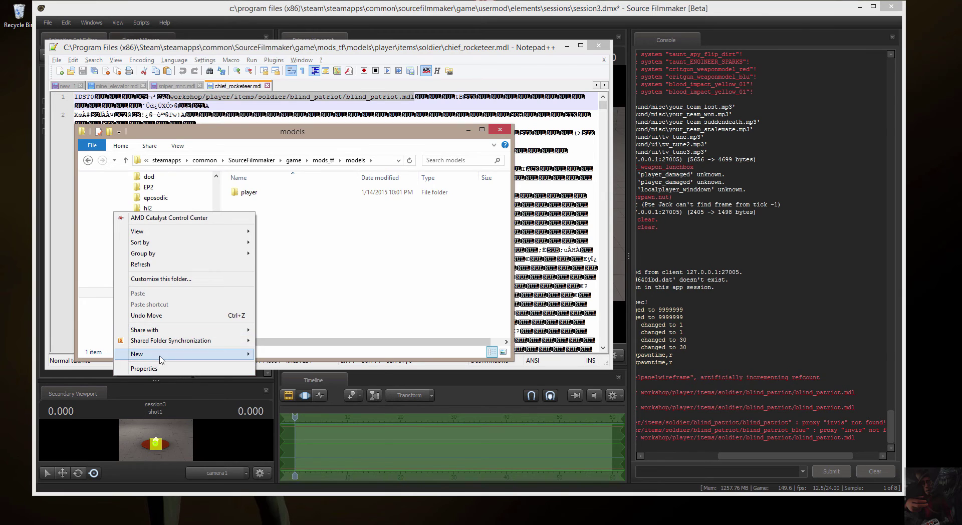
mouse_move(150, 354)
click(323, 354)
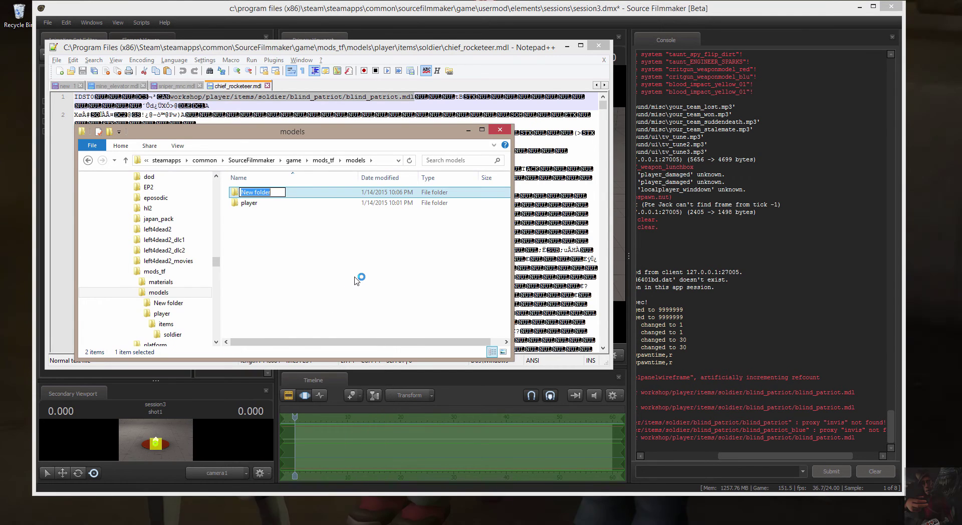
text(wor)
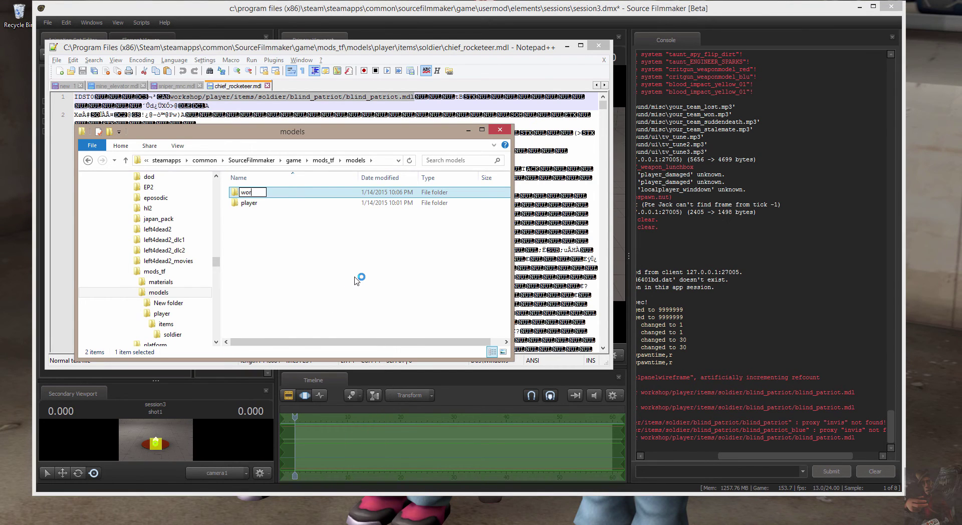
text(kshop)
key(Return)
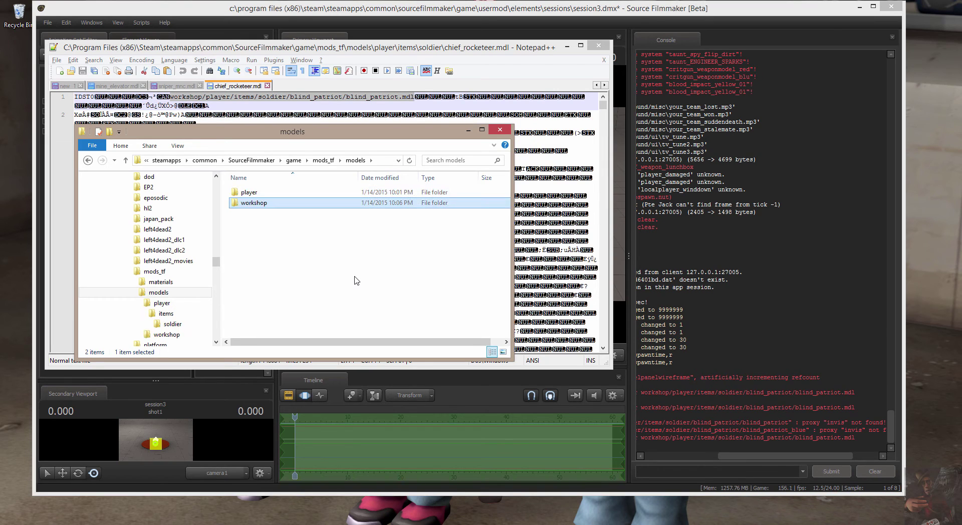
double_click(254, 203)
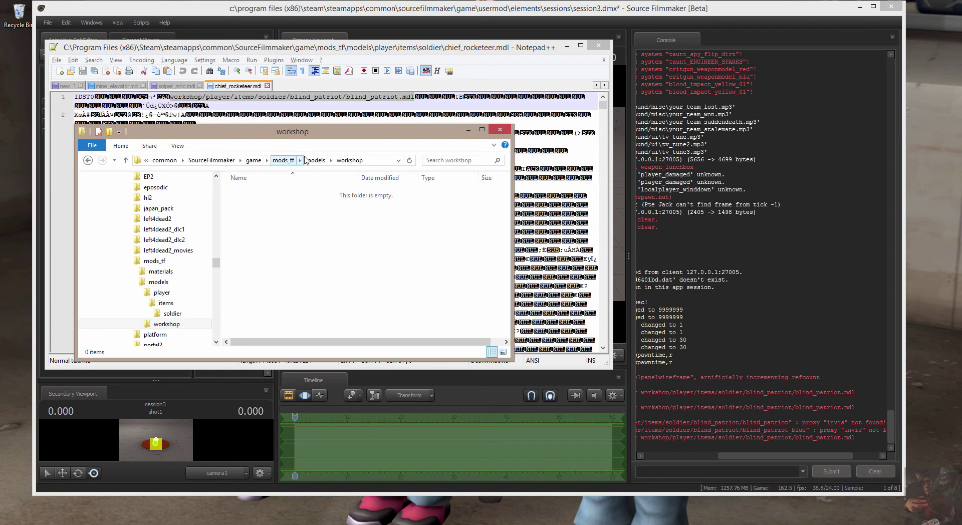
click(254, 159)
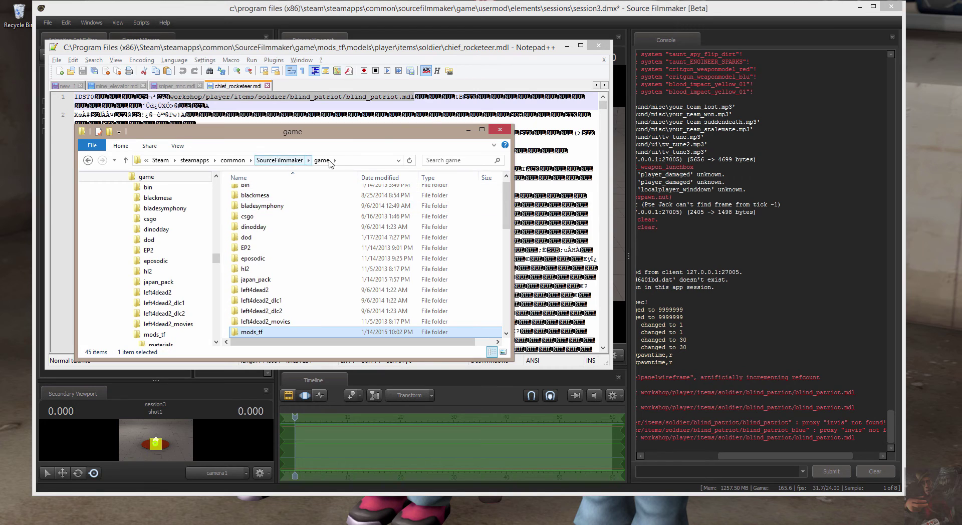
double_click(252, 332)
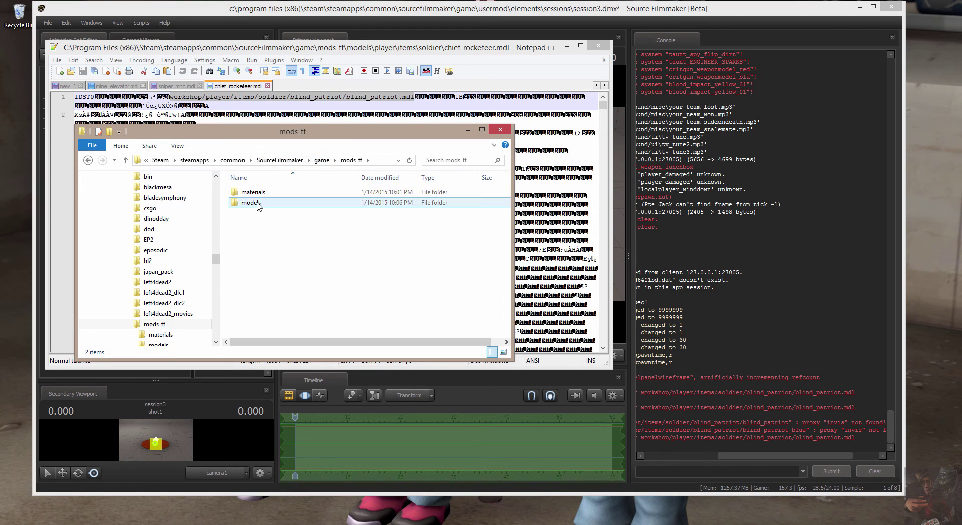
double_click(257, 206)
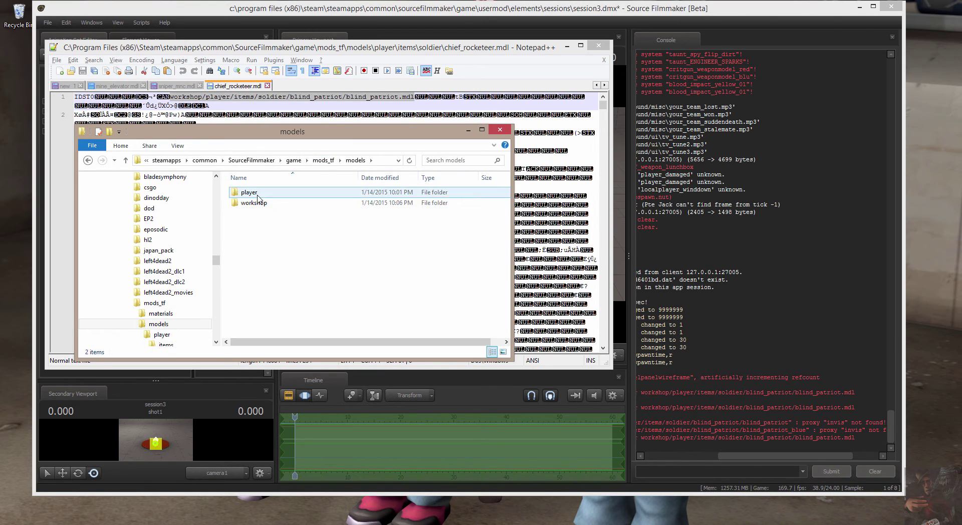
double_click(258, 194)
double_click(248, 193)
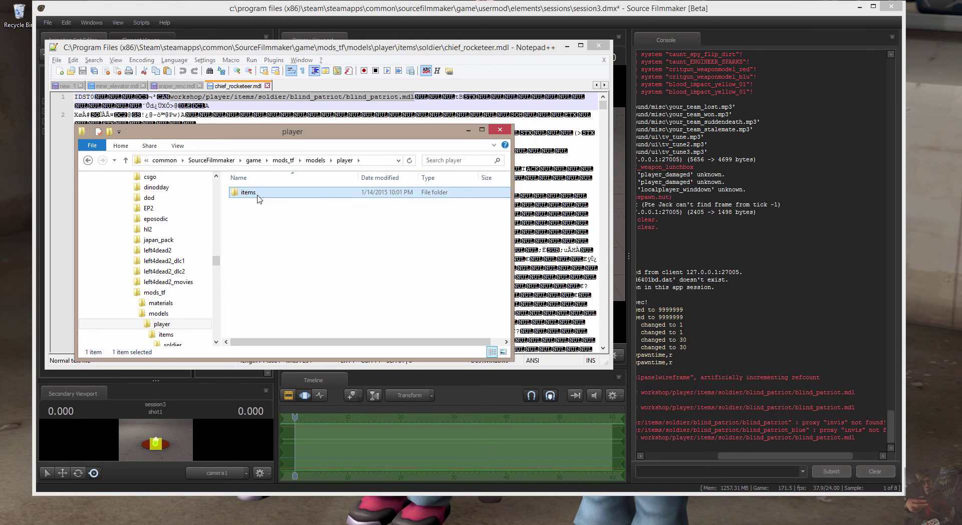
double_click(253, 193)
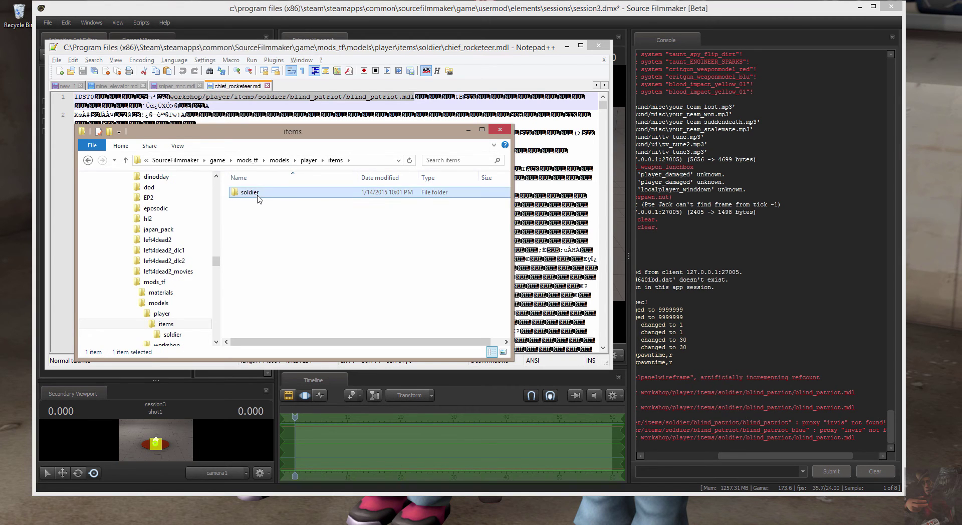
right_click(240, 246)
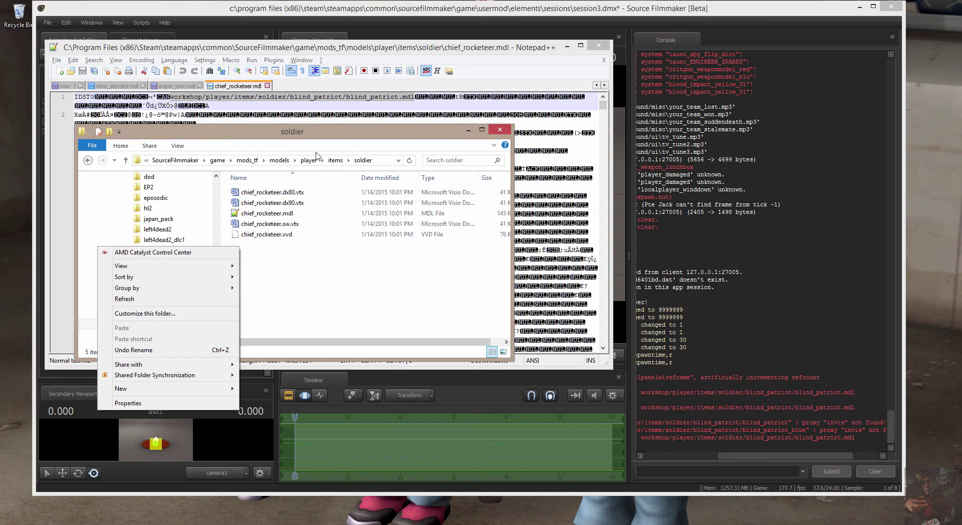
click(249, 161)
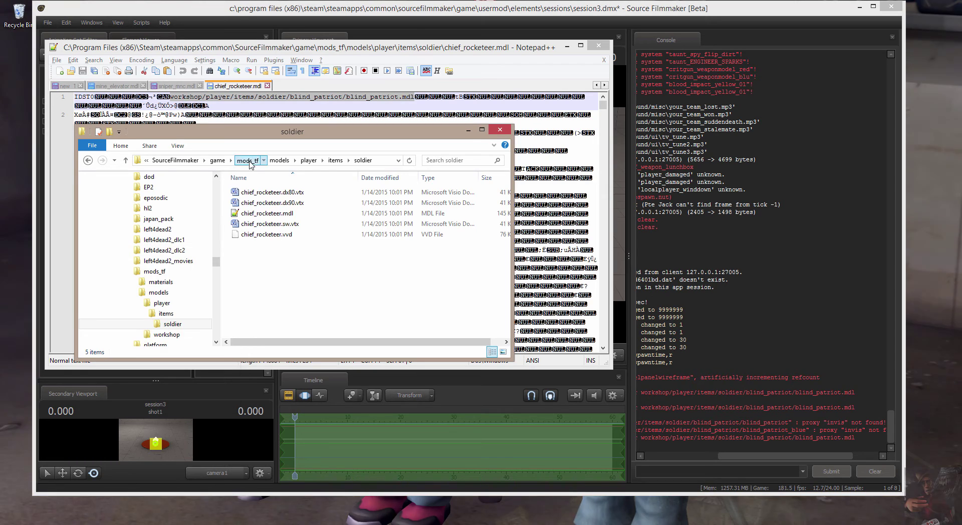
- Move the player folder in mods_tf\models into the workshop folder
click(249, 161)
click(253, 203)
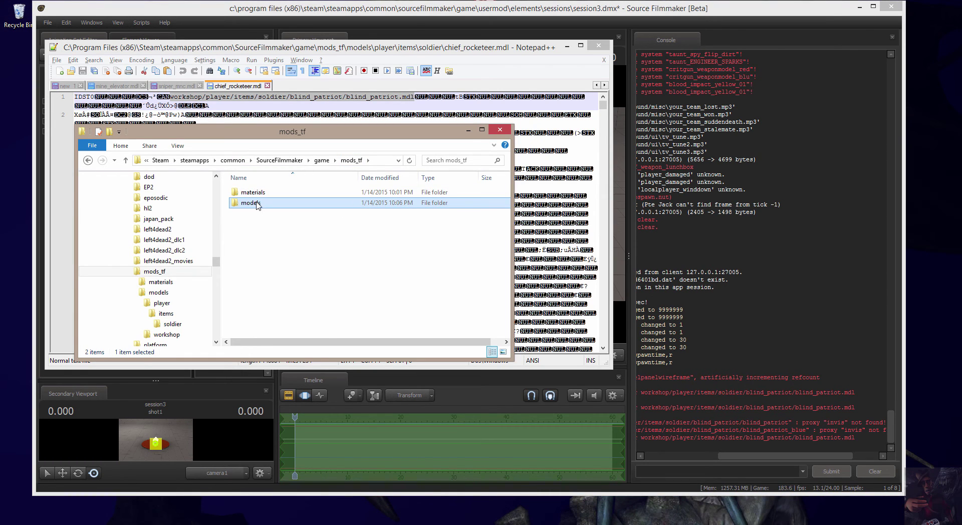
double_click(257, 204)
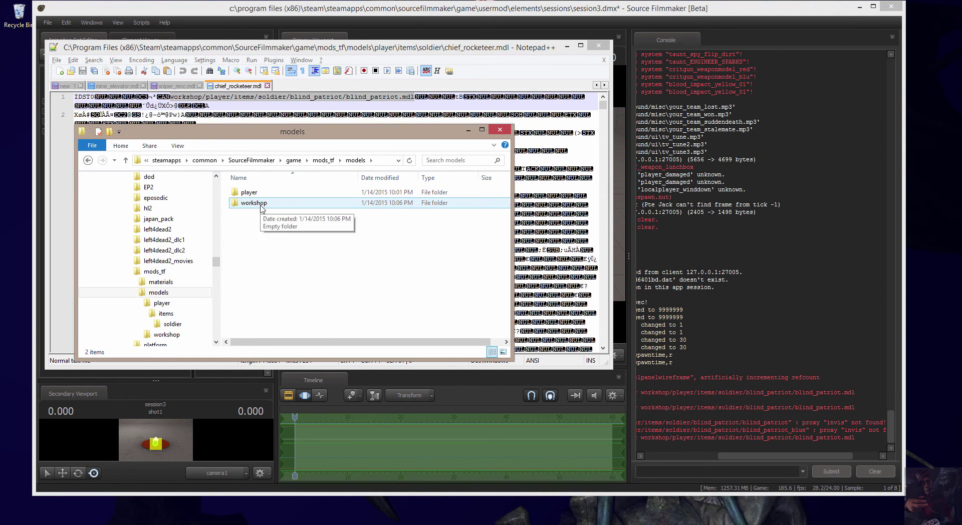
double_click(260, 205)
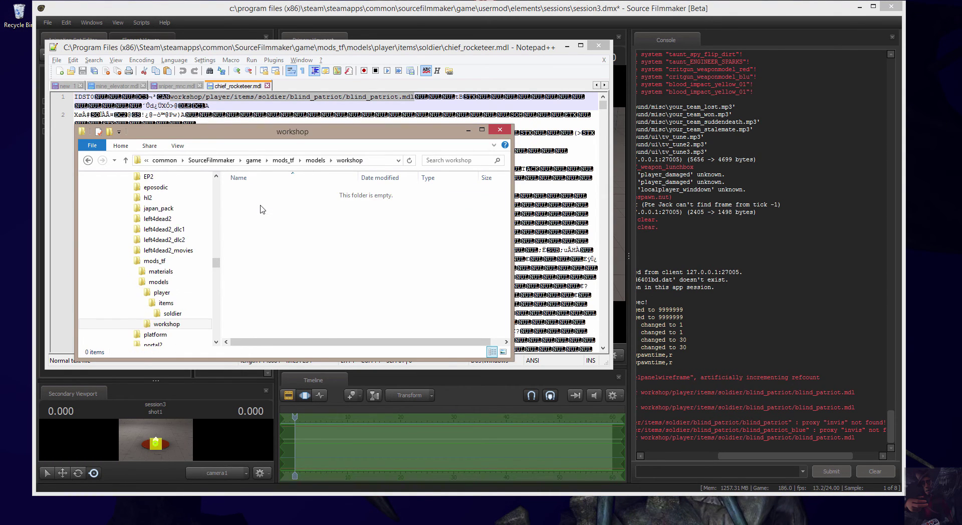
click(315, 160)
drag(256, 195, 265, 206)
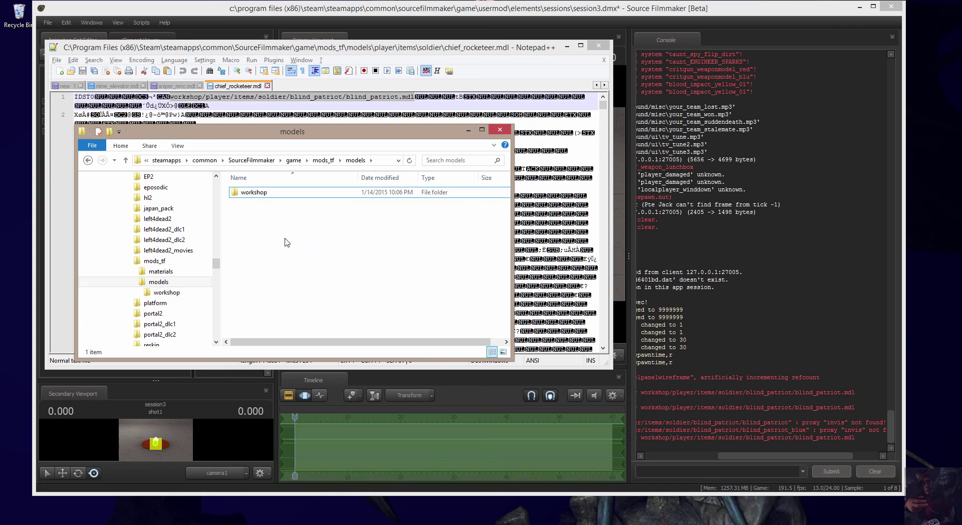
- Create a new folder inside mods_tf\models\workshop\player\items\soldier
double_click(261, 192)
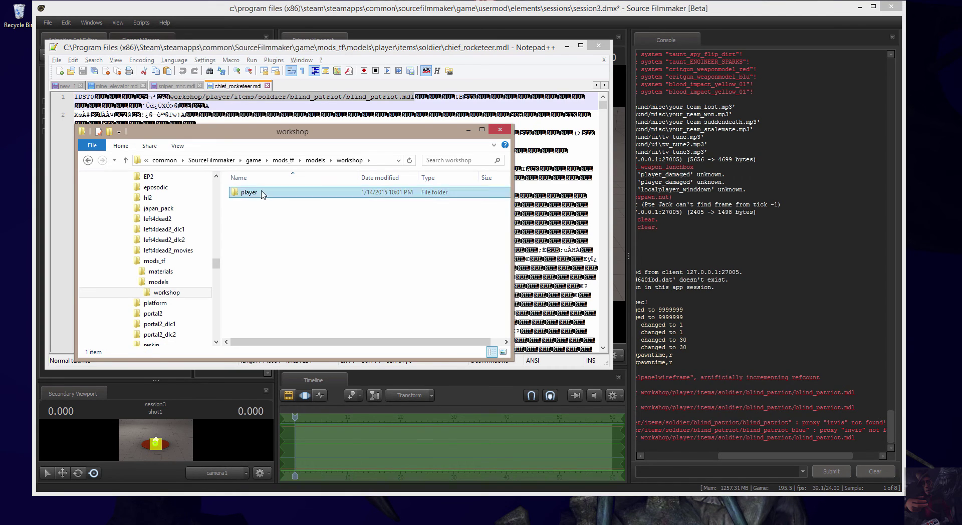
double_click(262, 193)
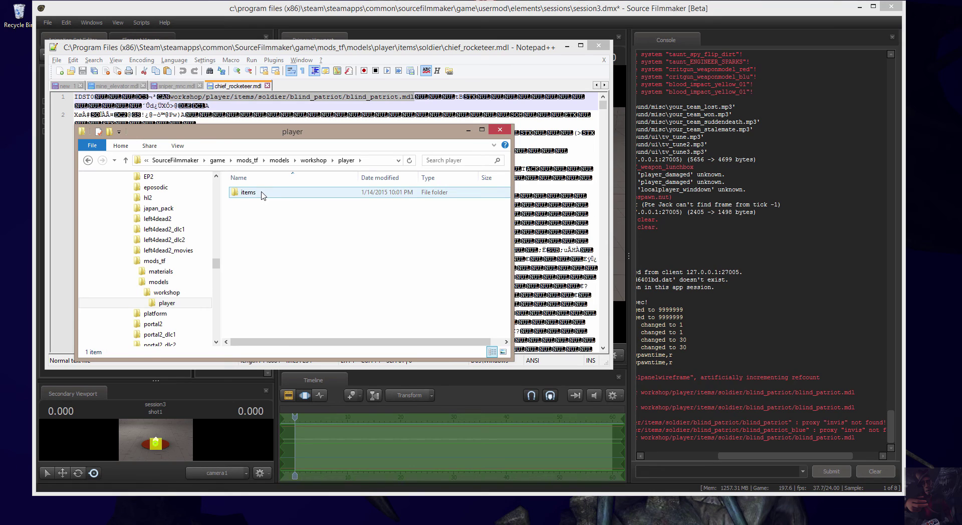
double_click(247, 193)
double_click(262, 194)
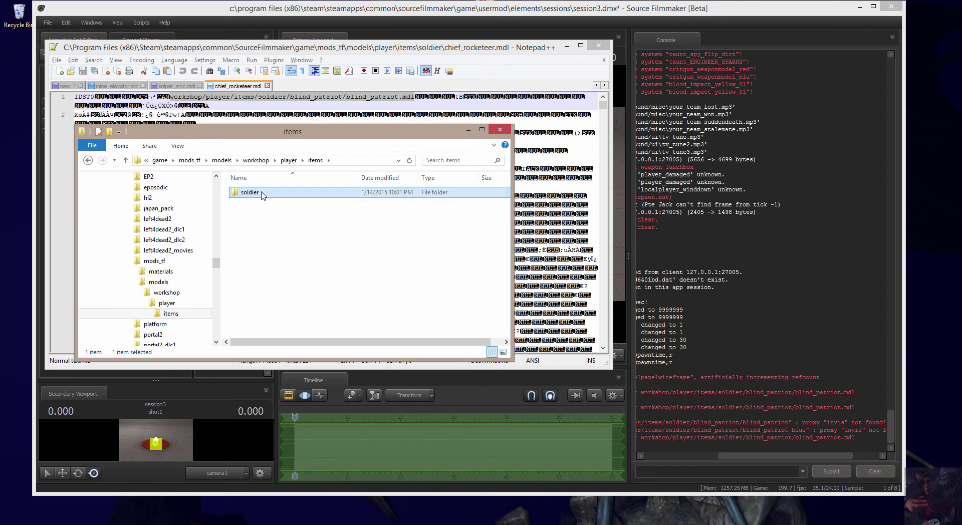
right_click(246, 259)
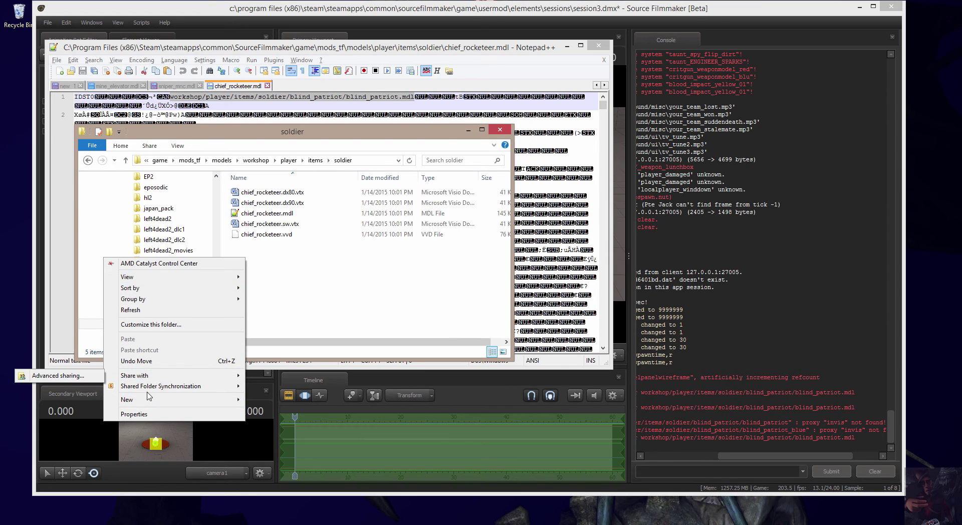
mouse_move(150, 399)
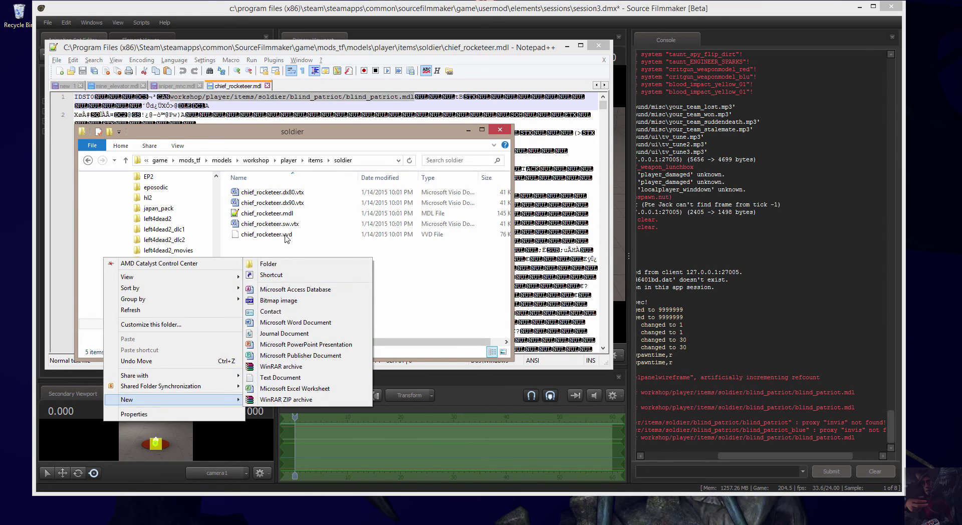
click(270, 263)
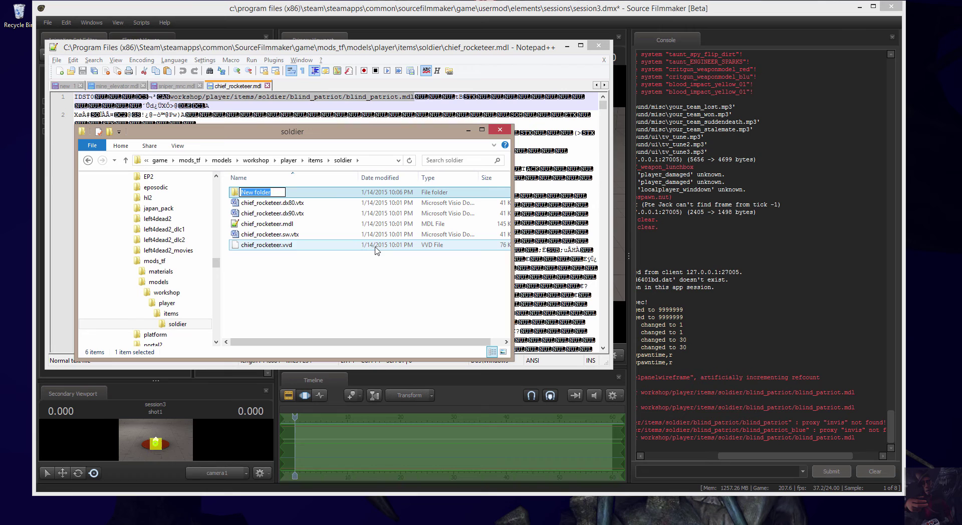
- Switch to Notepad++, keep chief_rocketeer.mdl in the editor, and copy the folder name blind_patriot from its internal path
click(342, 101)
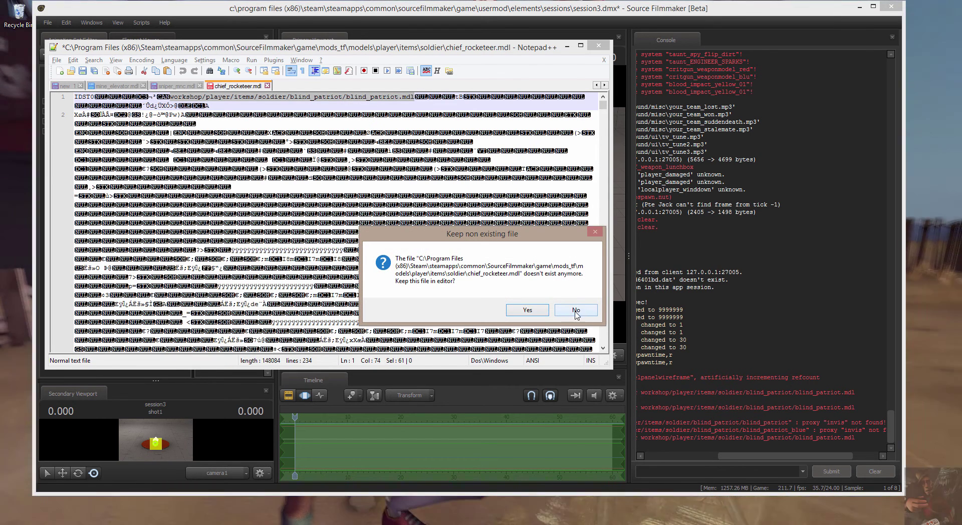
click(530, 308)
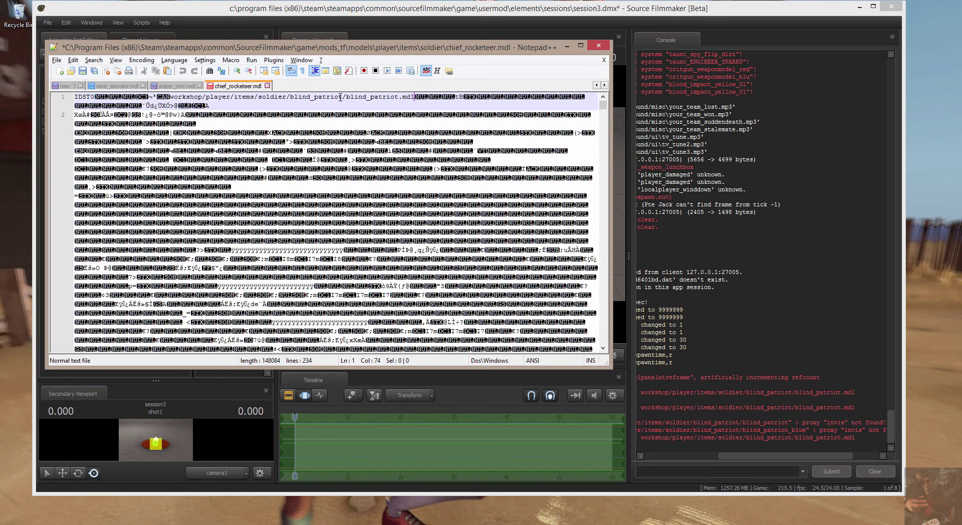
drag(344, 96, 290, 97)
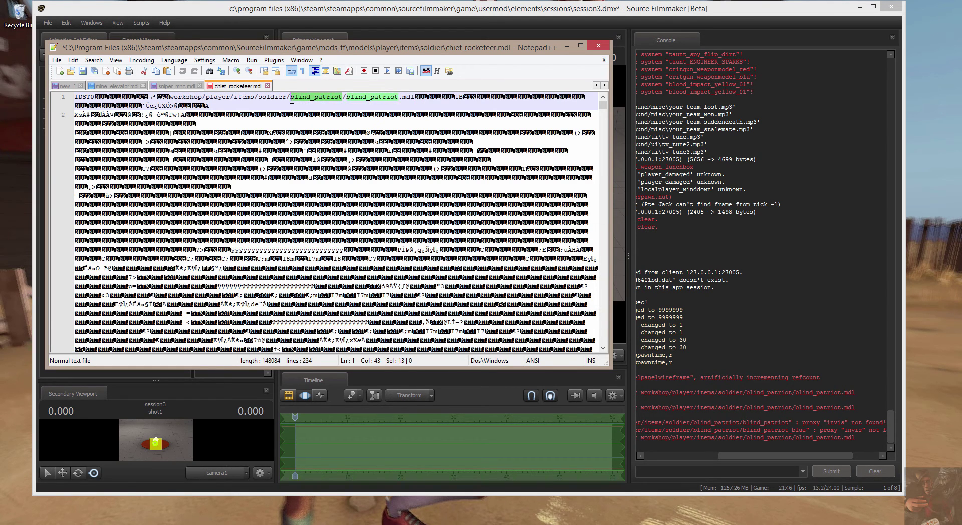
right_click(299, 98)
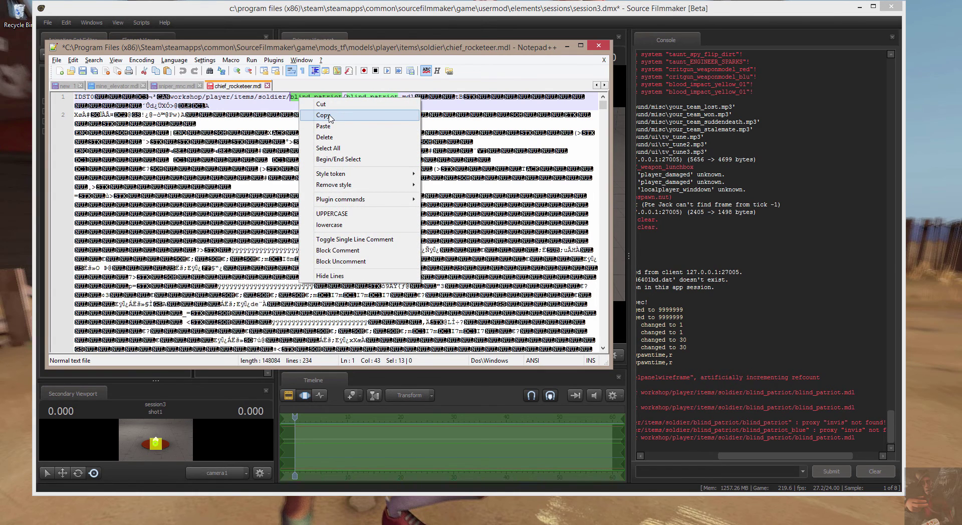
click(329, 116)
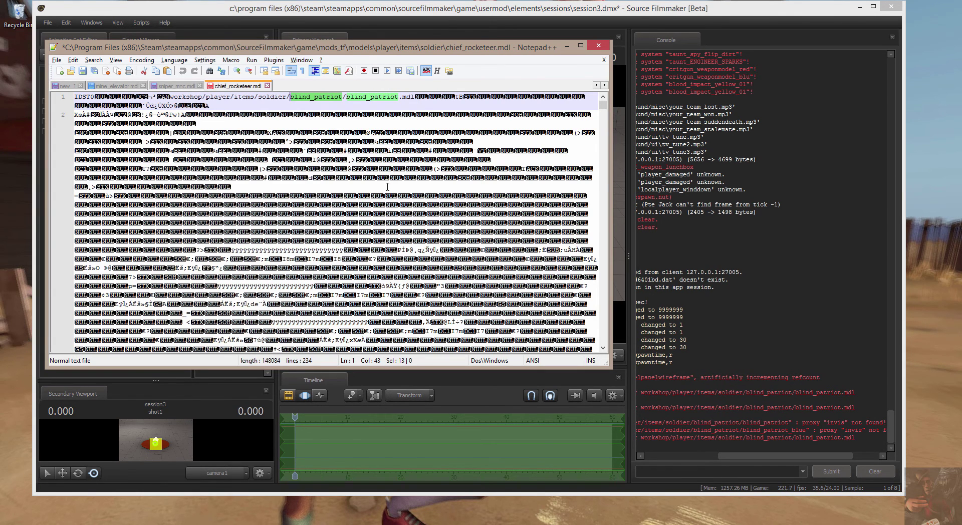
- Return to File Explorer and name the new folder inside soldier blind_patriot using the copied text
key(alt+Tab)
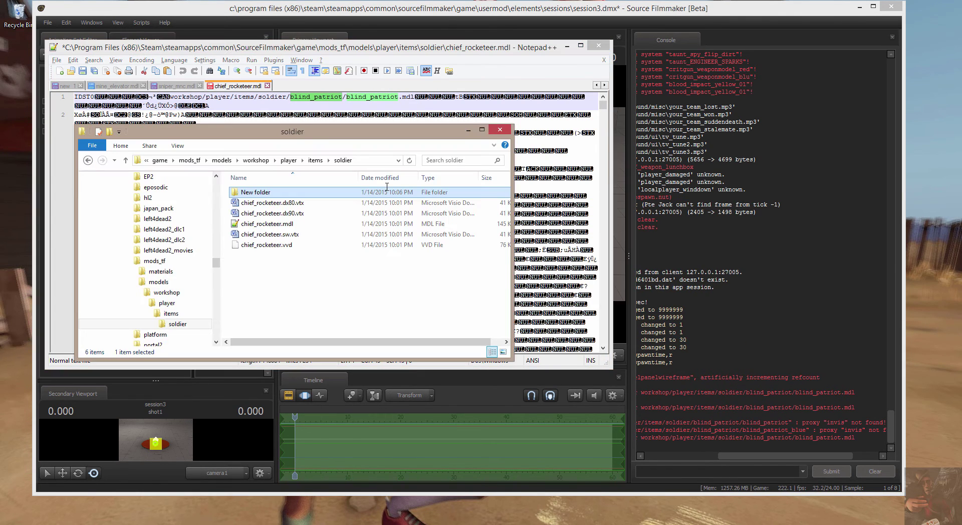
click(269, 193)
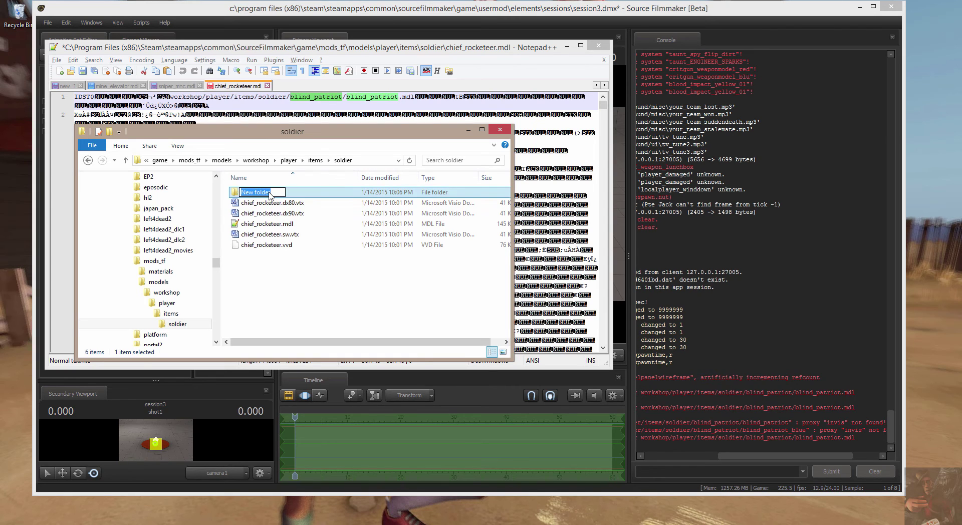
key(ctrl+v)
- Move all five chief_rocketeer files in the soldier folder into the blind_patriot folder
click(271, 206)
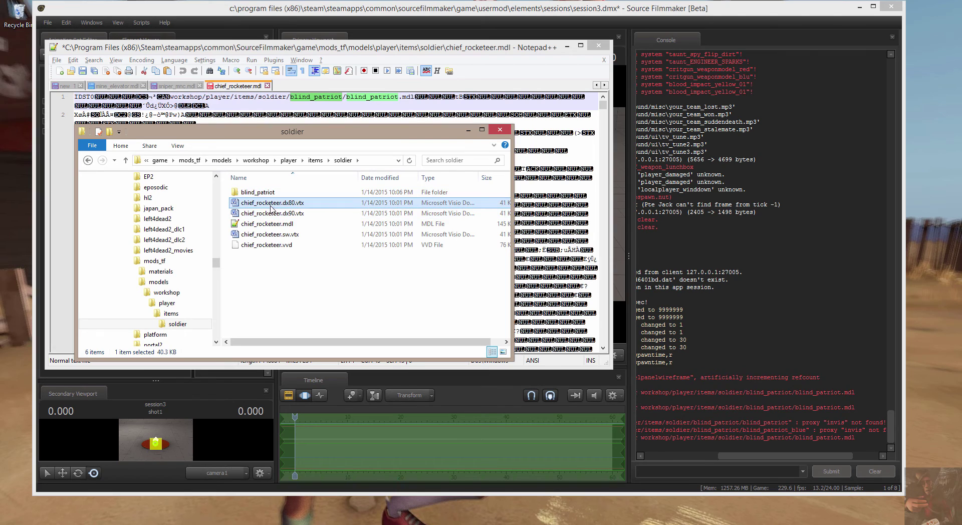
shift+click(271, 245)
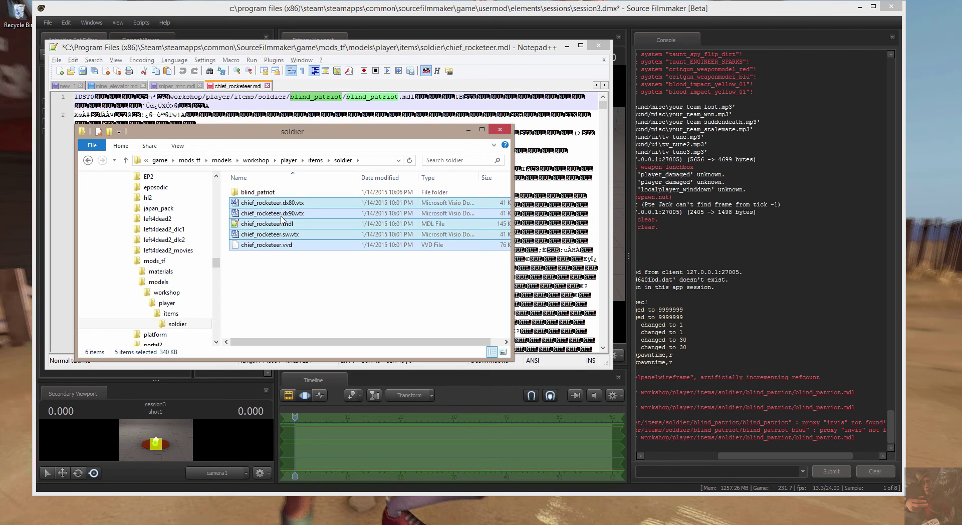
right_drag(282, 219, 262, 193)
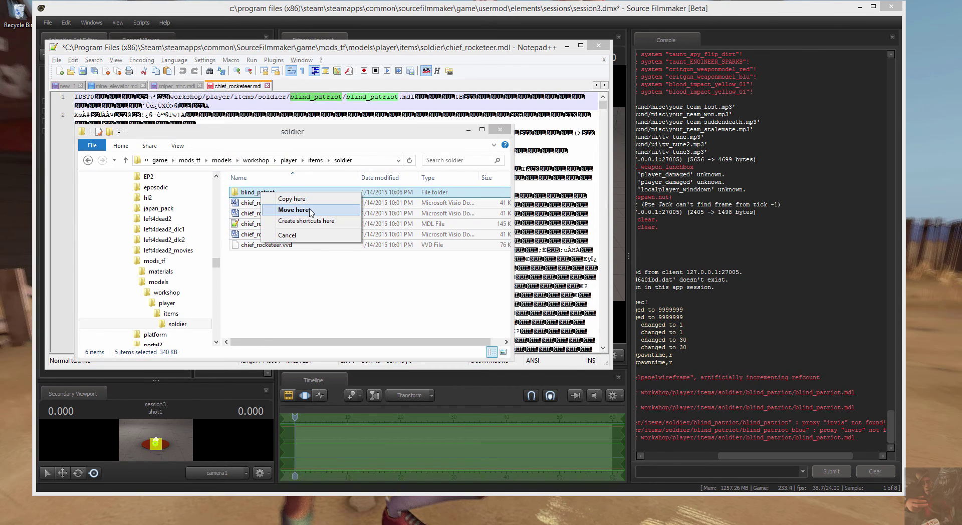
click(293, 210)
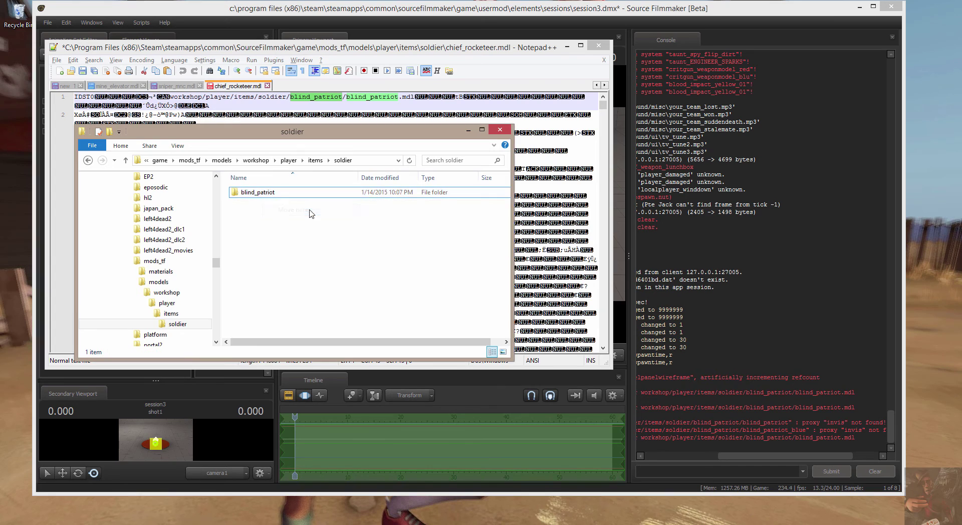
- Open the blind_patriot folder and rename chief_rocketeer.mdl to blind_patriot.mdl
double_click(265, 192)
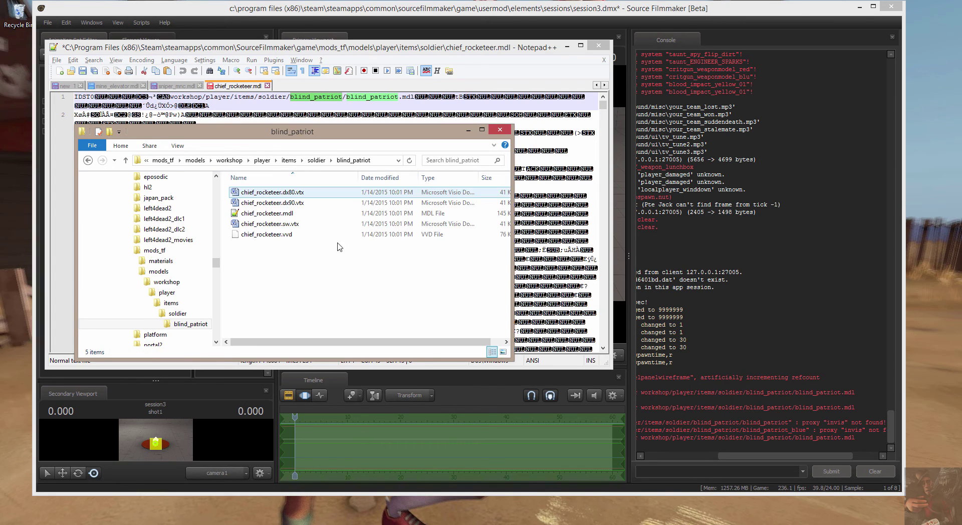
click(274, 214)
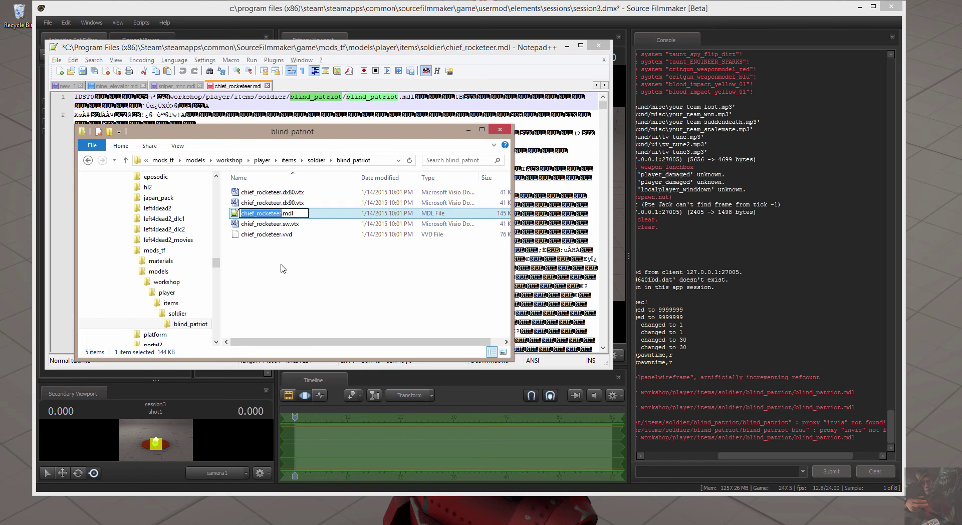
key(ctrl+v)
key(Return)
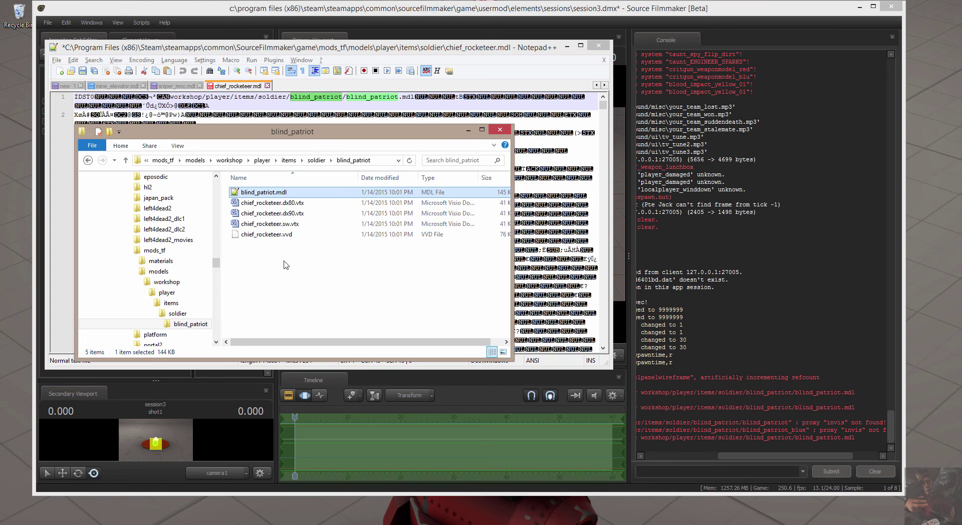
- Rename chief_rocketeer.dx90.vtx to blind_patriot.dx90.vtx, replacing only the base name and keeping the dx90 suffix
click(275, 217)
click(275, 217)
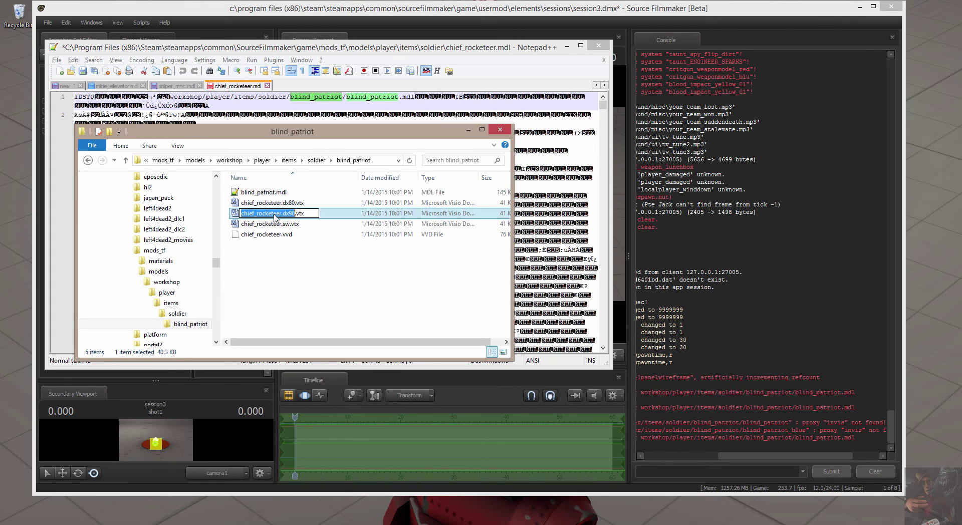
key(shift+Left)
key(shift+Left)
key(shift+Left)
key(shift+Left)
key(ctrl+v)
key(Return)
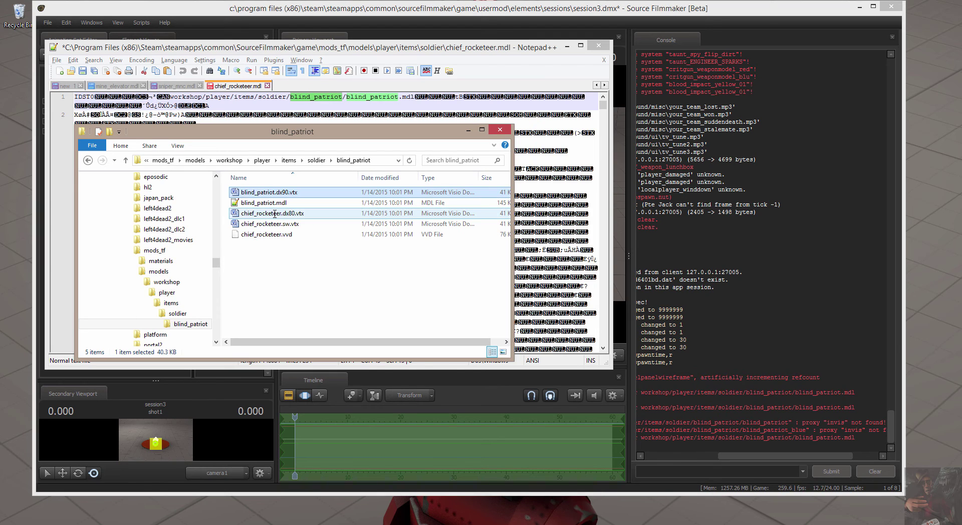
- Rename chief_rocketeer.vvd to blind_patriot.vvd
click(280, 235)
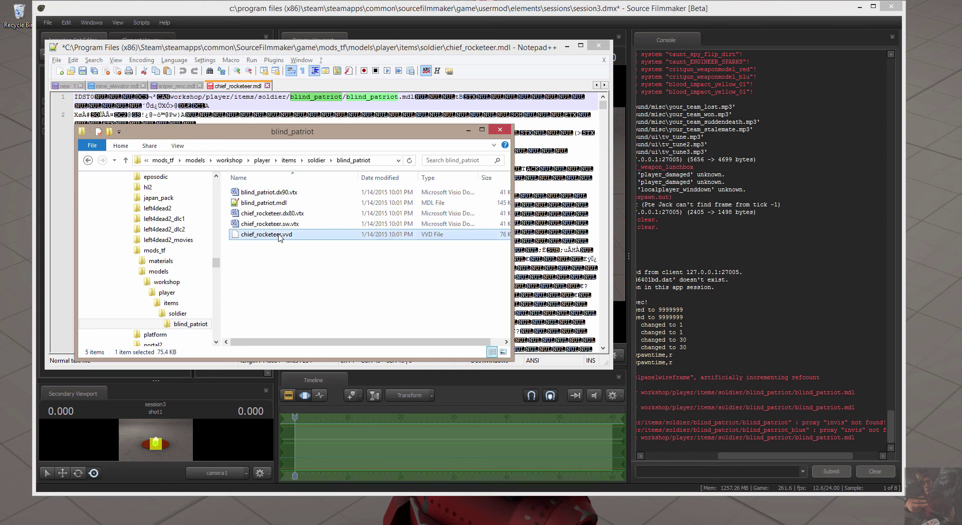
key(F2)
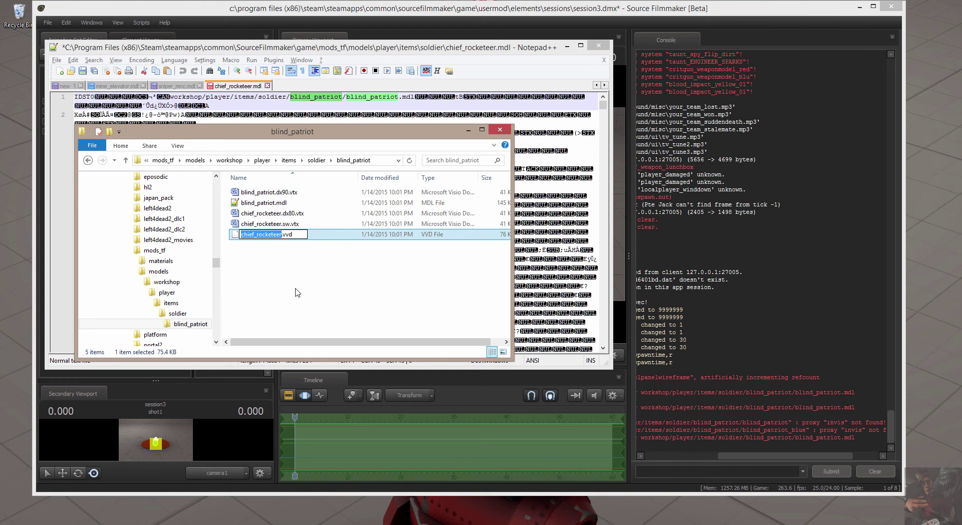
key(ctrl+v)
key(Return)
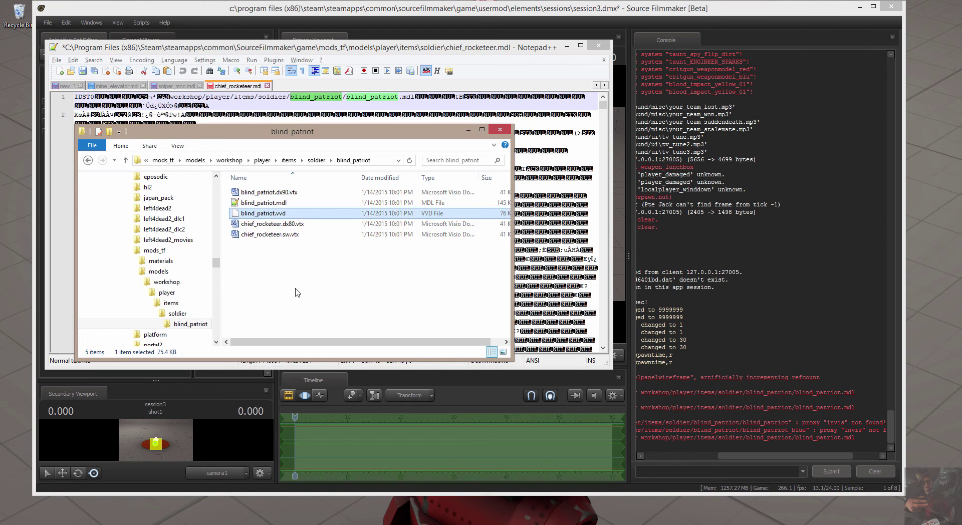
- Delete the unneeded chief_rocketeer.dx80.vtx and chief_rocketeer.sw.vtx files from the blind_patriot folder
click(282, 224)
shift+click(285, 234)
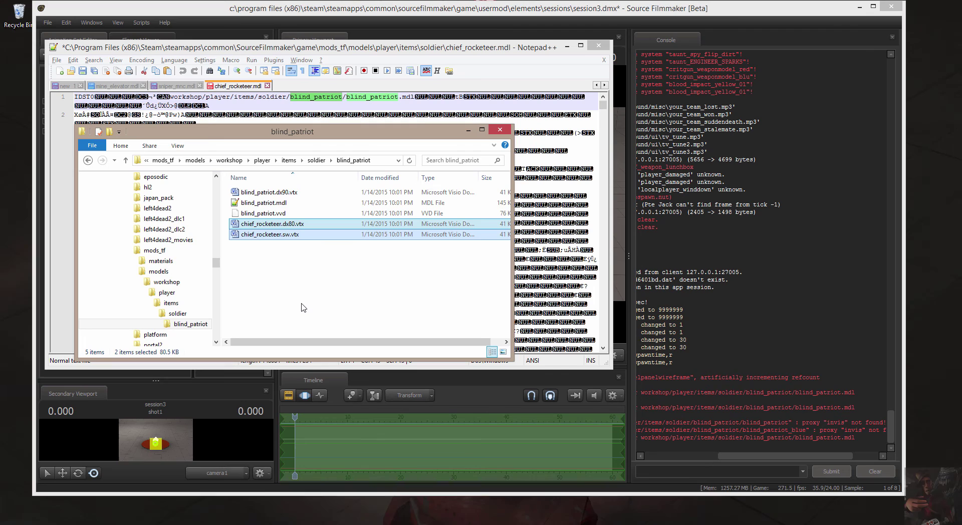
key(Delete)
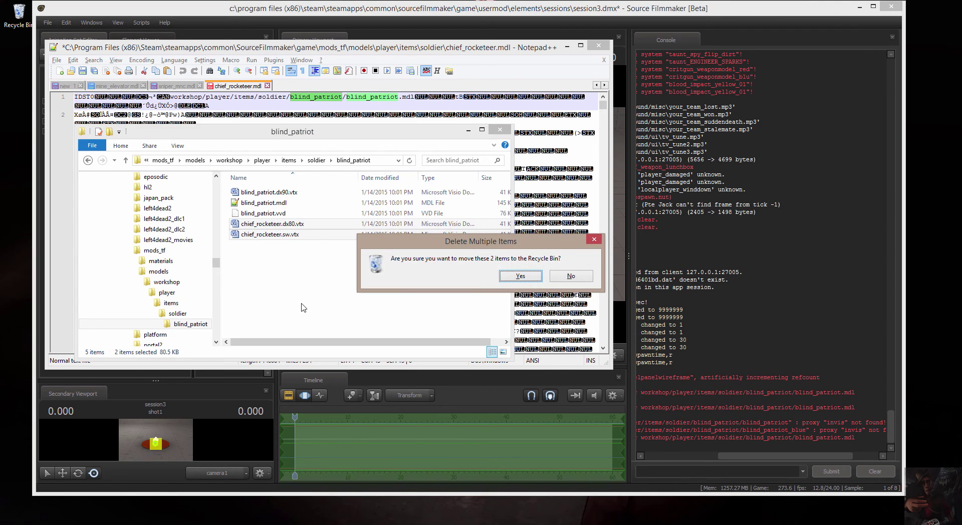
click(523, 277)
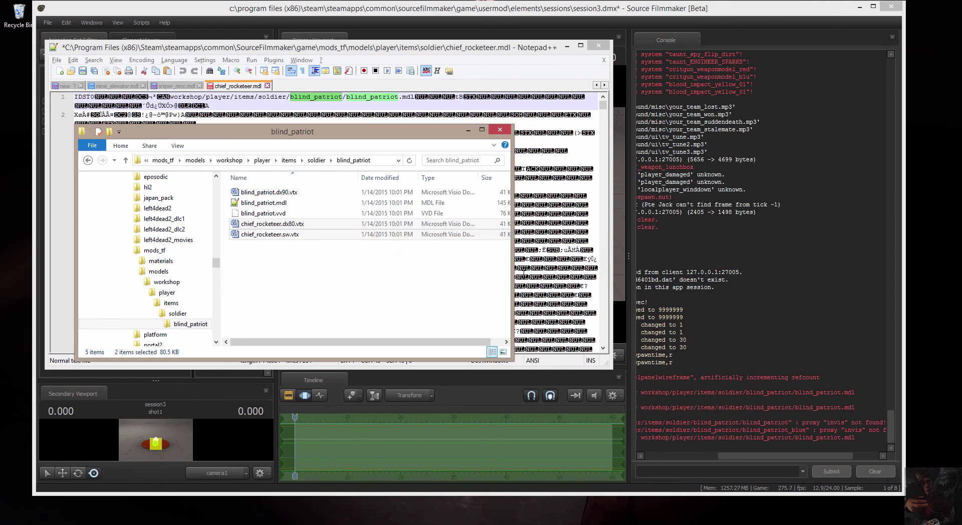
- Close File Explorer and Notepad++, and delete the chief_rocketeer1 animation set in Source Filmmaker
click(502, 131)
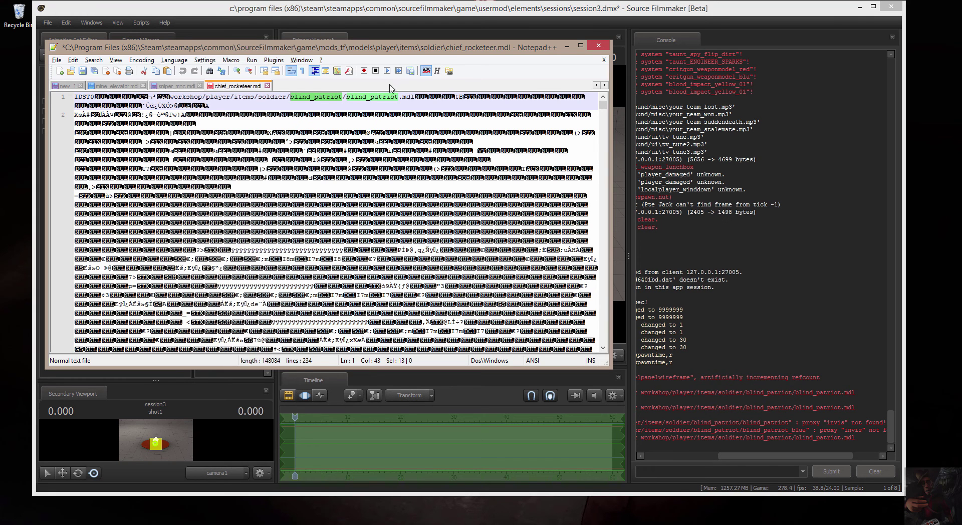
click(598, 46)
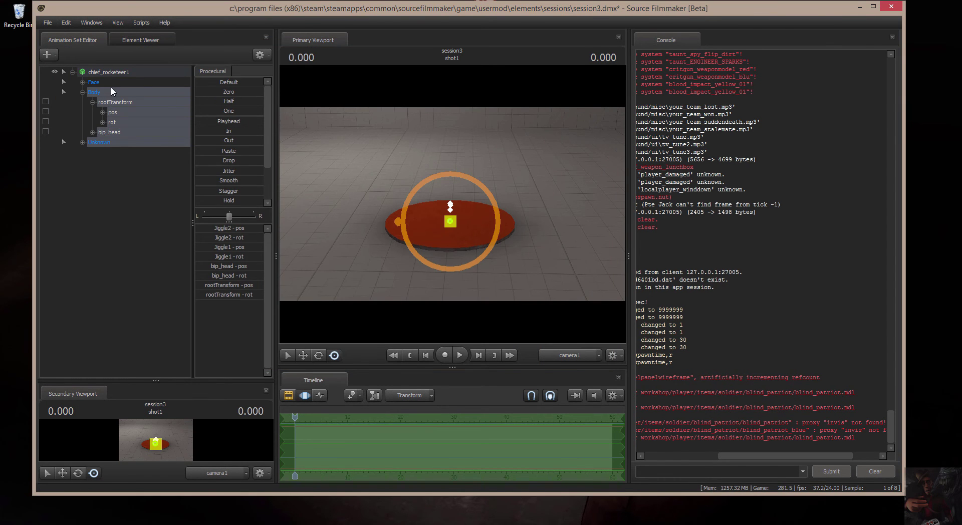
right_click(105, 70)
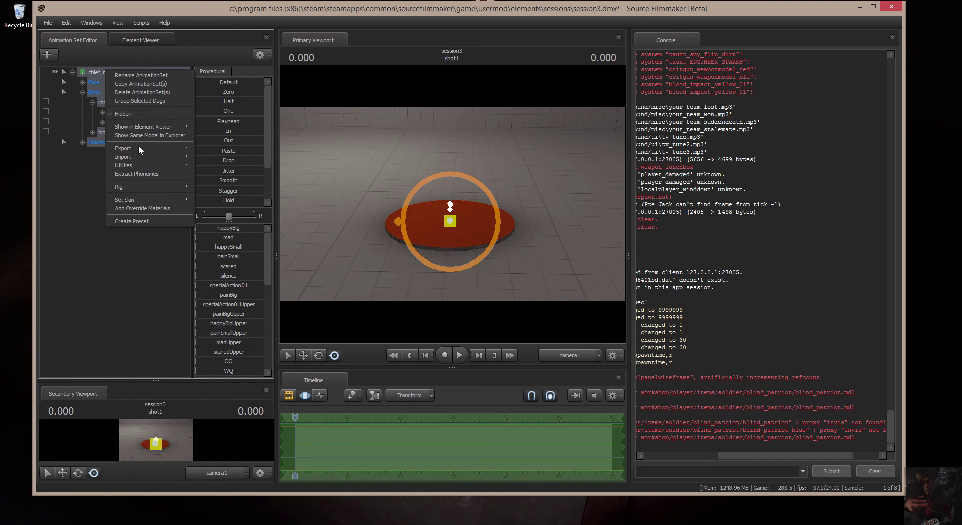
mouse_move(139, 148)
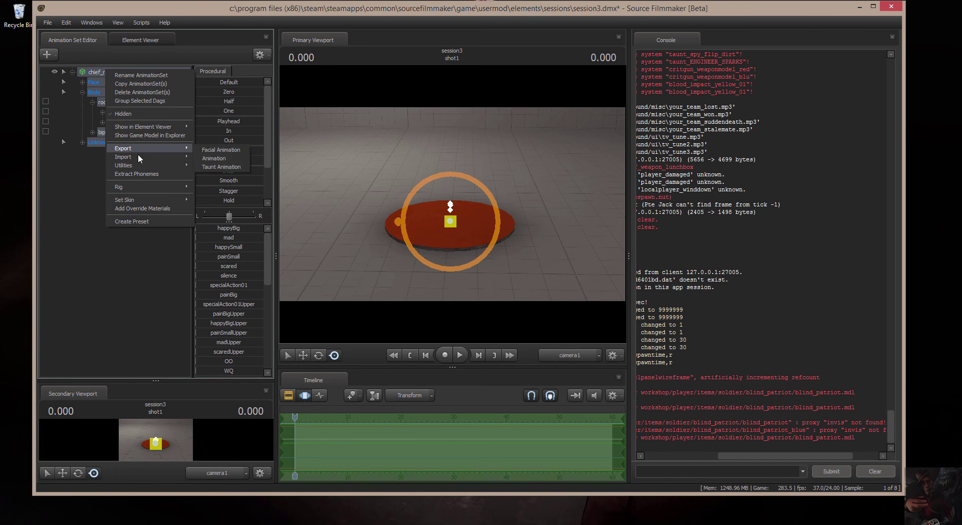
click(143, 89)
- Create an animation set for a new model, rescanning mods_tf and loading workshop\player\items\soldier\blind_patriot\blind_patriot.mdl
right_click(94, 98)
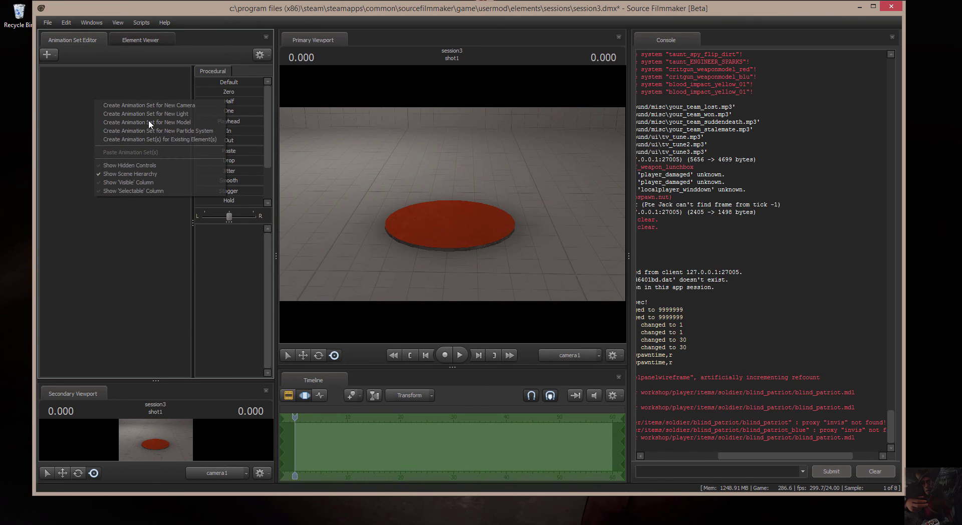
click(148, 122)
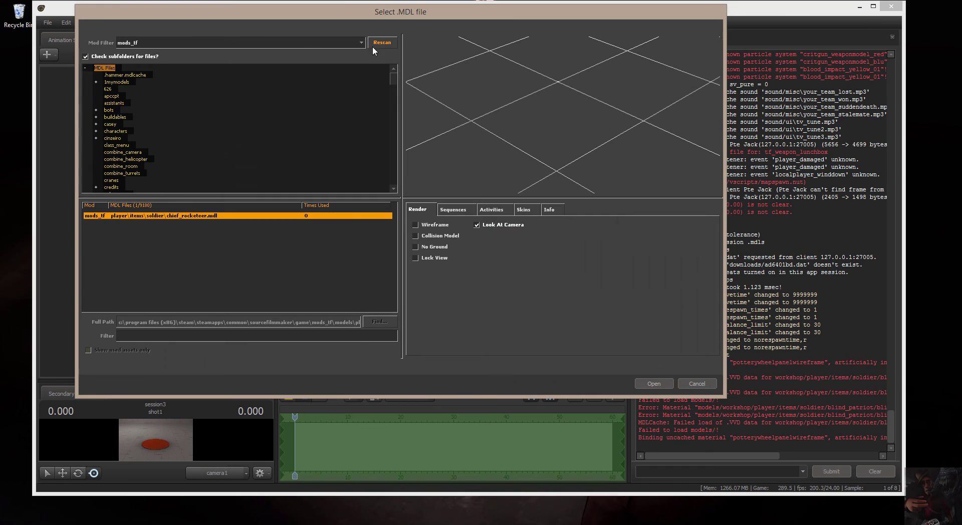
click(380, 42)
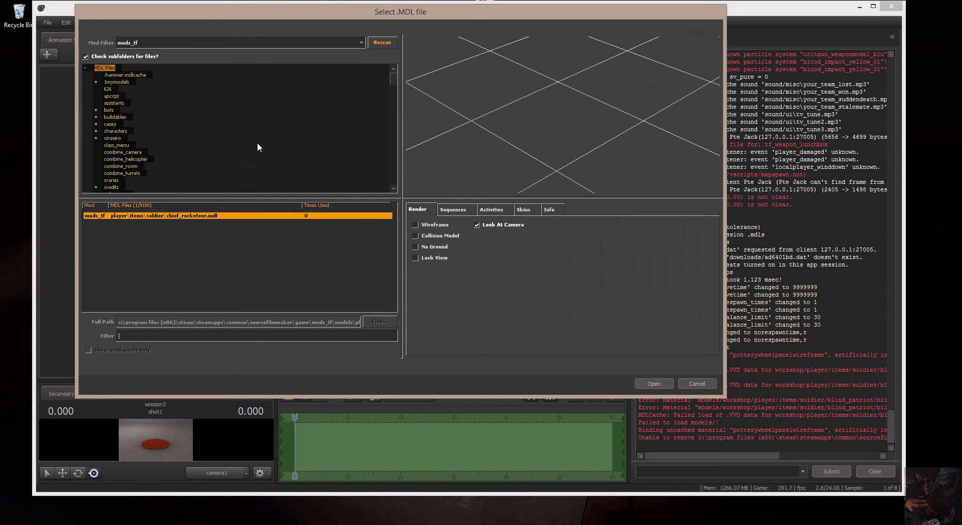
click(379, 43)
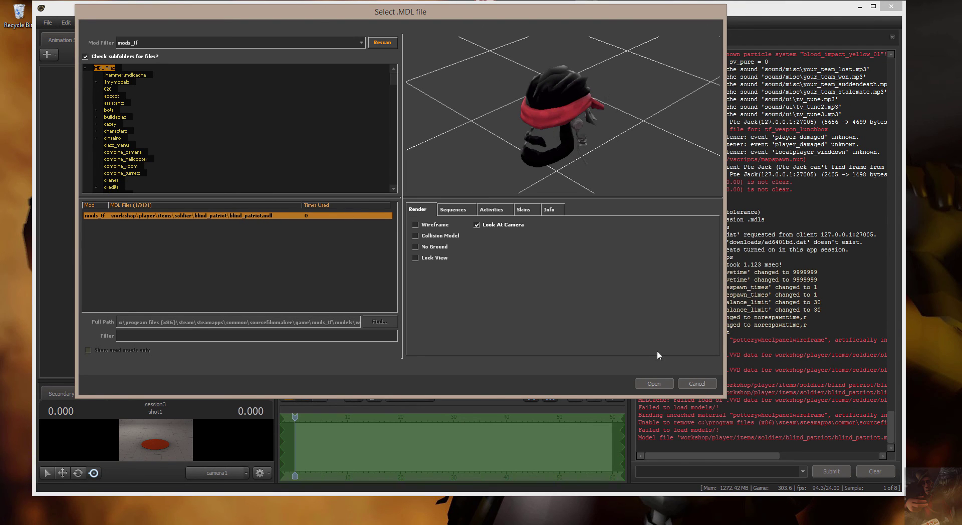
click(654, 384)
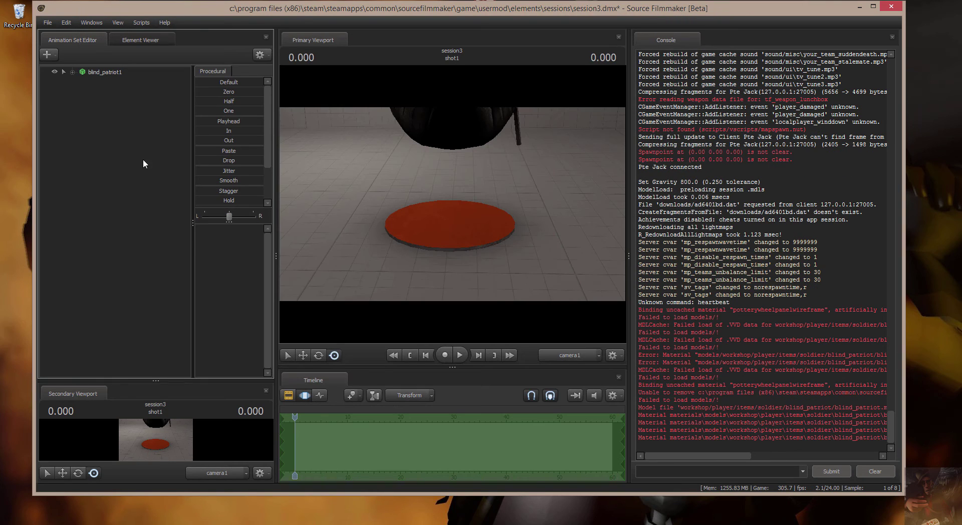
- Create an animation set for a new model, filtering All Mods by hwm\sold and loading player\hwm\soldier.mdl
right_click(88, 91)
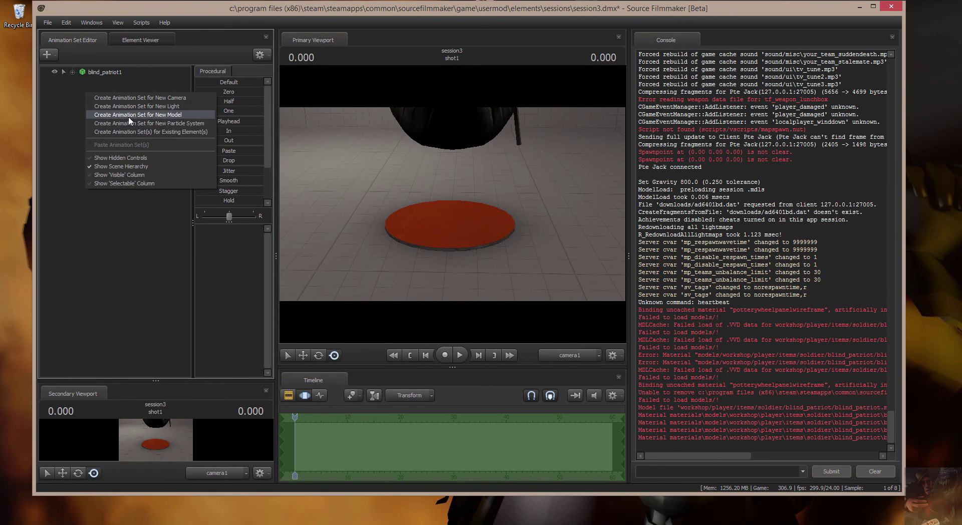
click(119, 178)
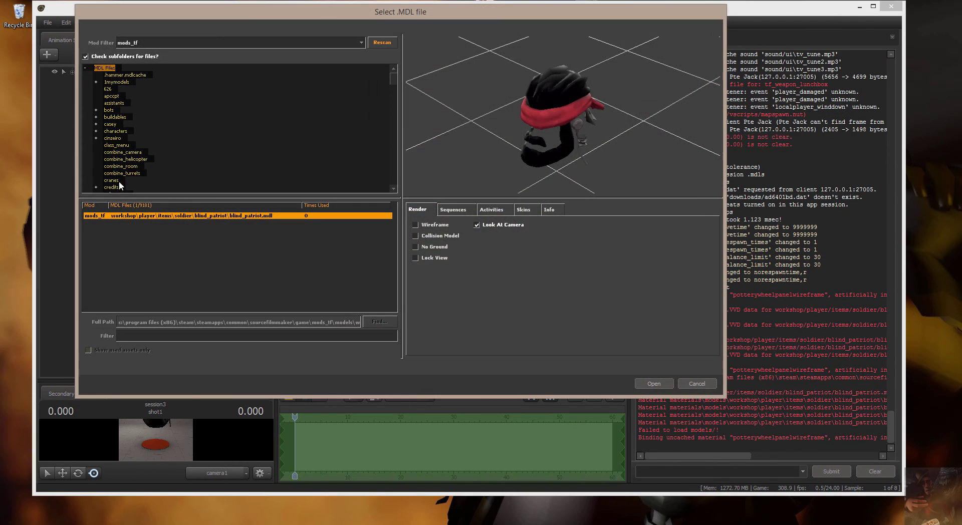
text(hwm\solder)
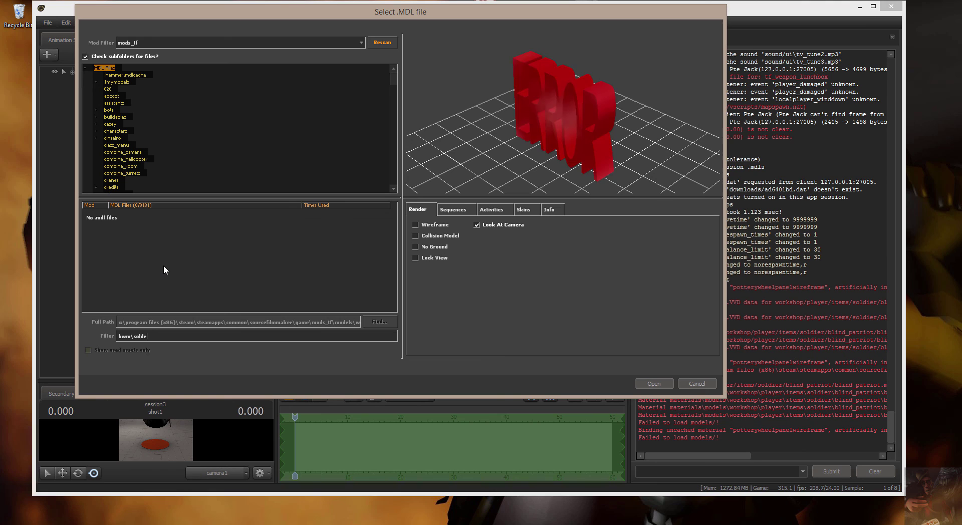
key(BackSpace)
key(BackSpace)
click(203, 43)
click(170, 53)
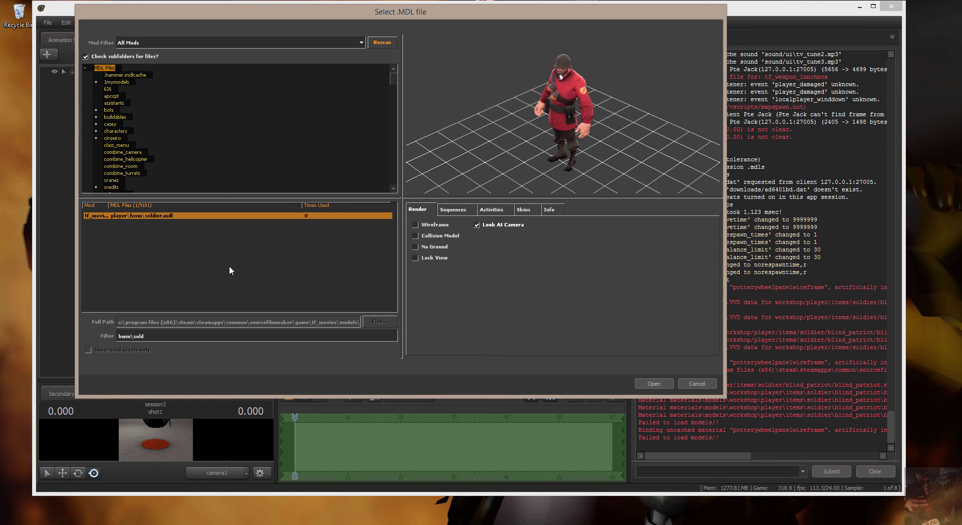
click(661, 384)
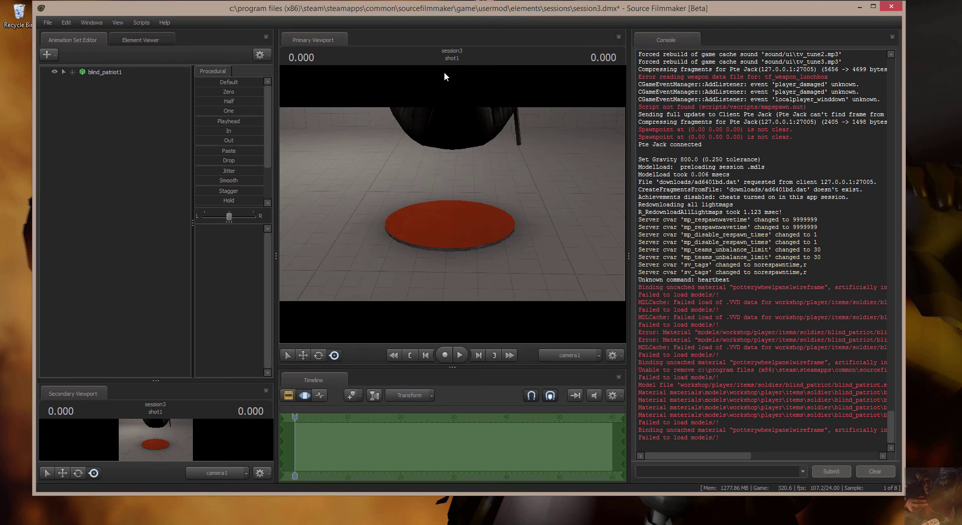
- Change soldier1's helmet body group to hide the helmet
right_click(100, 81)
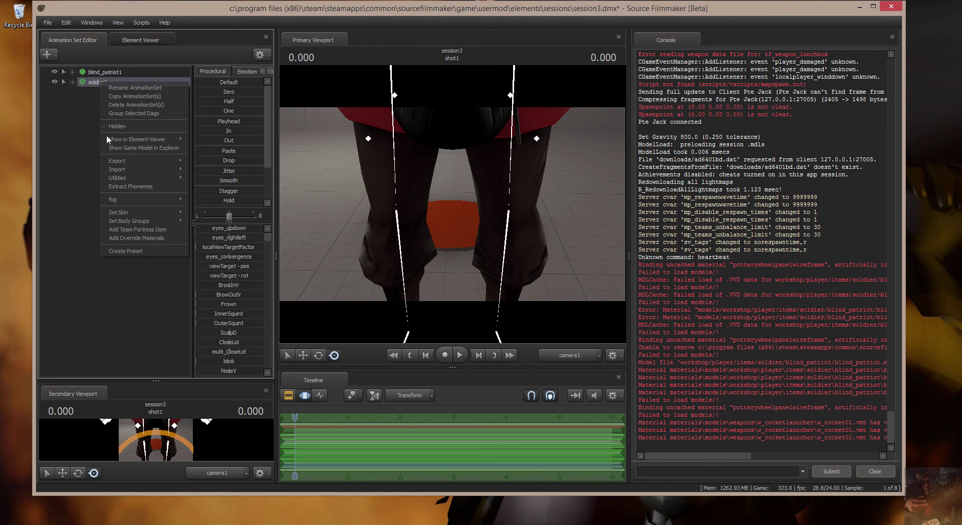
mouse_move(126, 221)
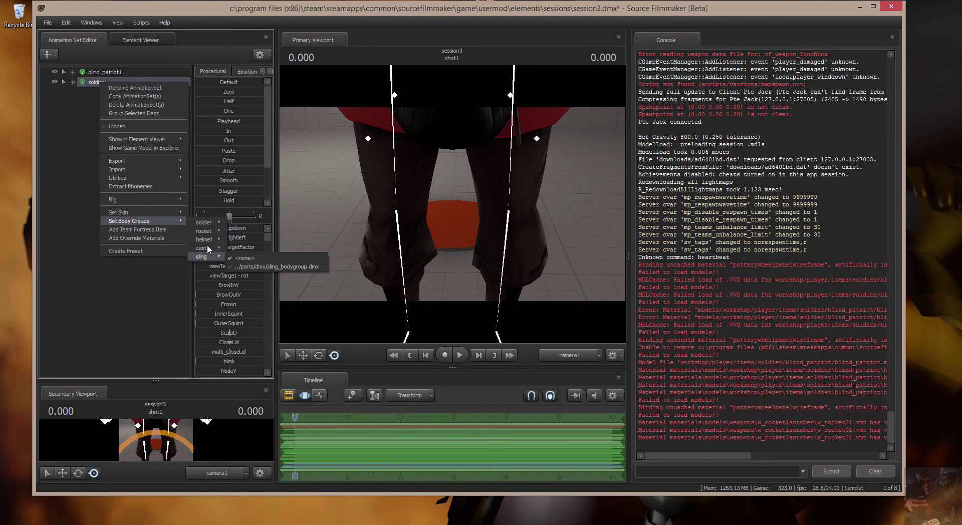
mouse_move(208, 243)
click(265, 248)
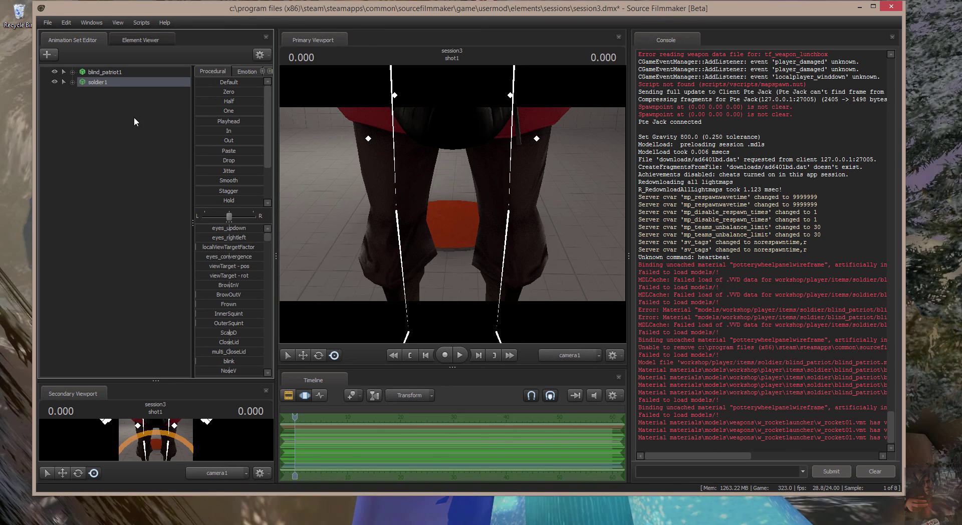
- Reset the pos control of soldier1's rootTransform to Default
click(71, 82)
click(82, 103)
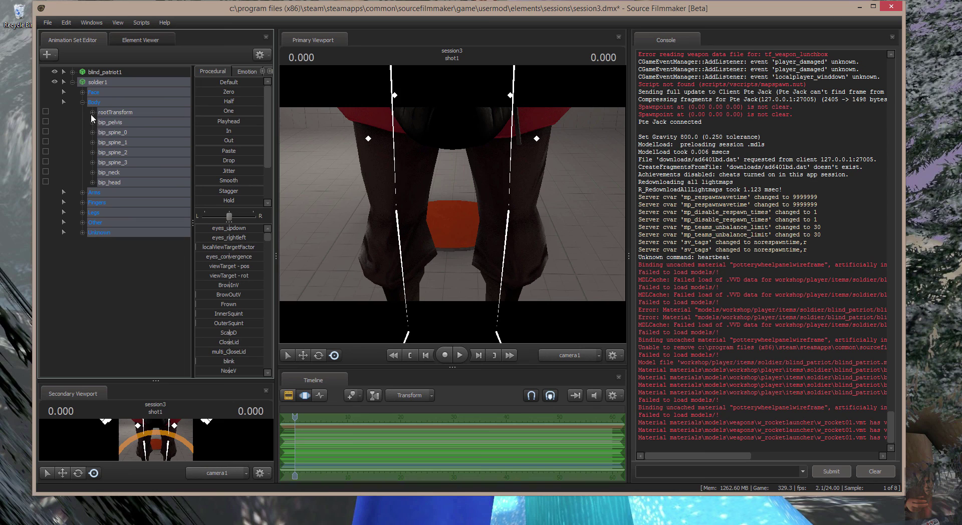
click(91, 112)
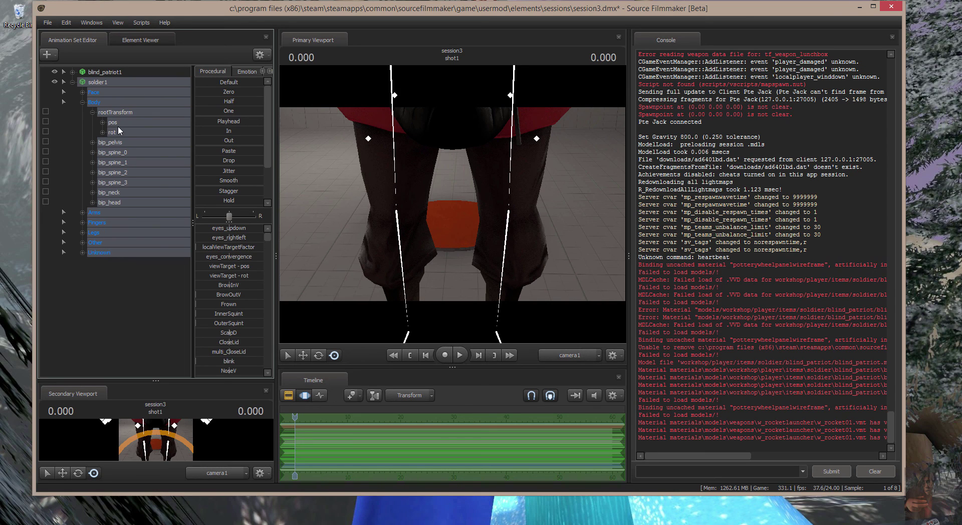
click(118, 125)
click(203, 79)
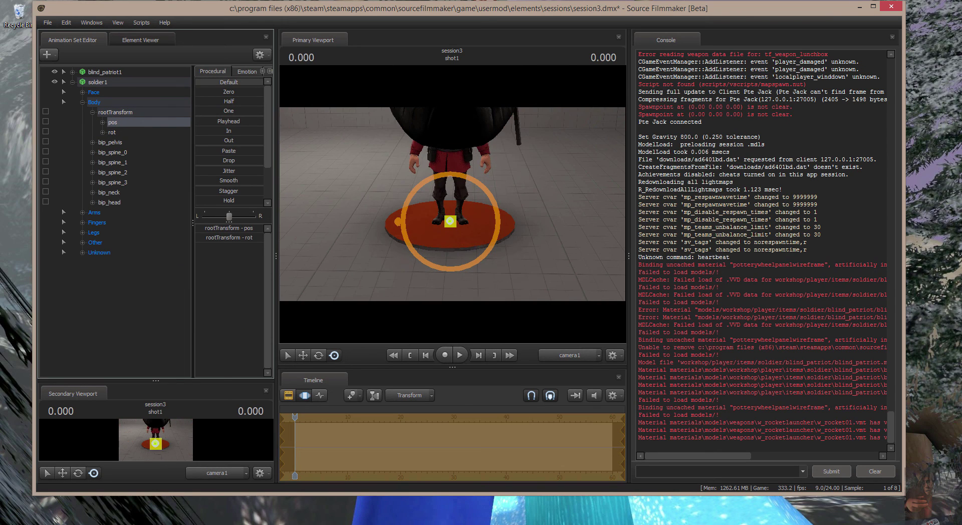
- Lock blind_patriot1 to soldier1, zero its controls to fit it on the Soldier's head, and inspect the fit up close
click(82, 102)
drag(94, 82, 95, 73)
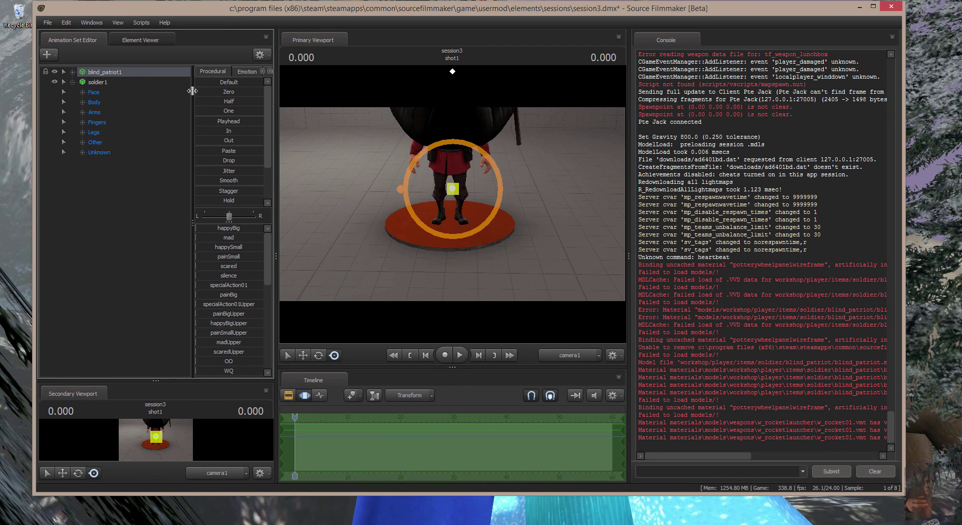
click(197, 92)
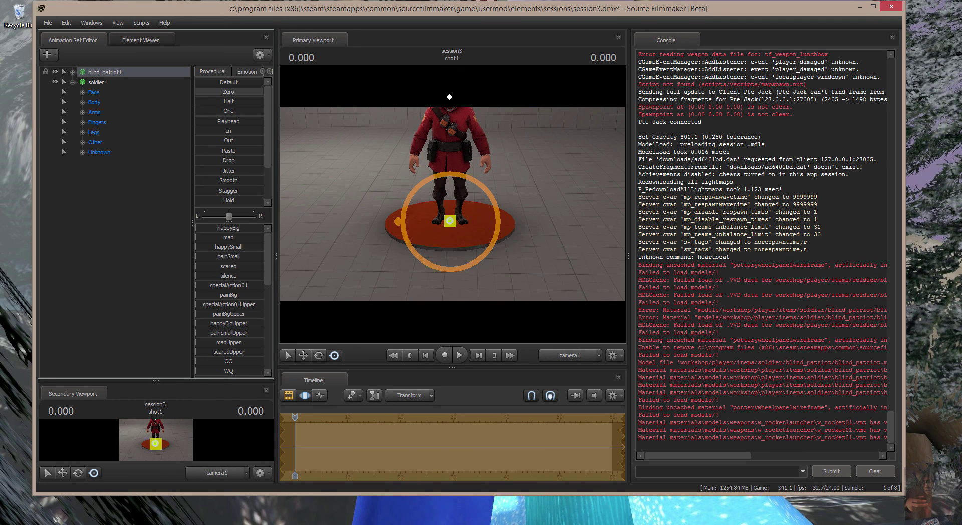
drag(533, 208, 550, 175)
drag(553, 307, 554, 307)
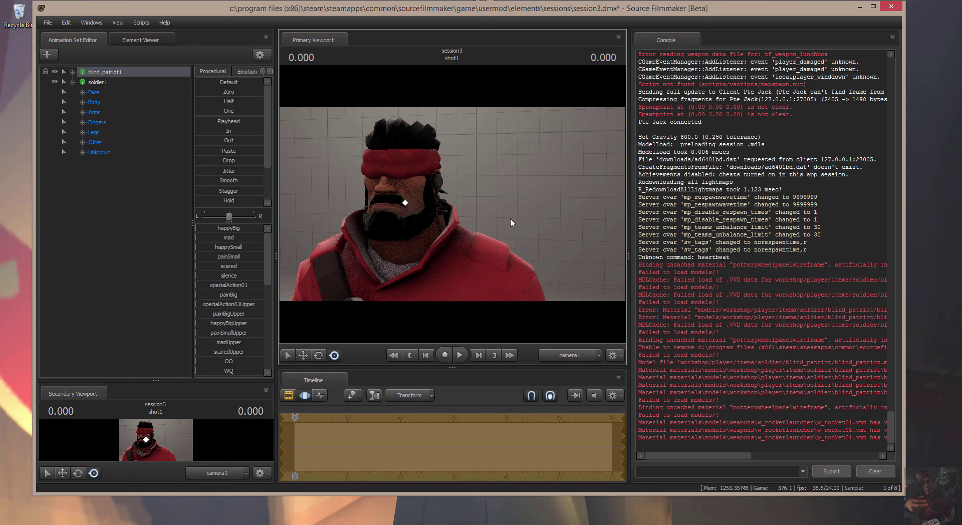
- Minimize Source Filmmaker and close the SDK Launcher, and try to start another instance of sfm.exe
click(858, 7)
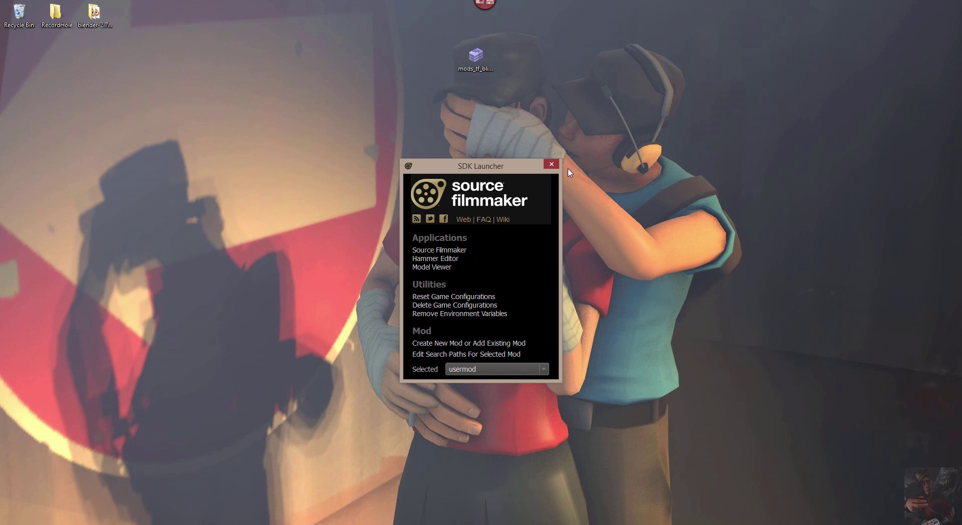
click(551, 165)
right_click(800, 524)
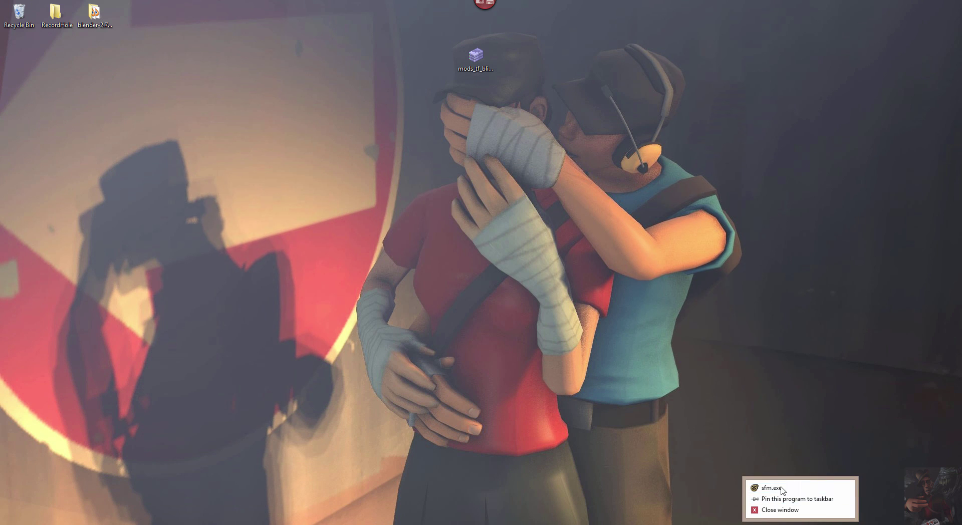
click(770, 466)
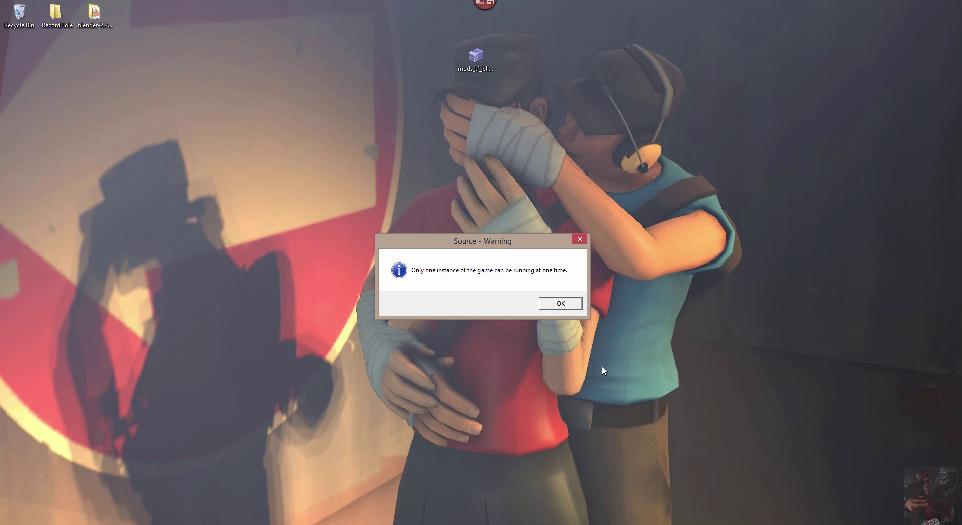